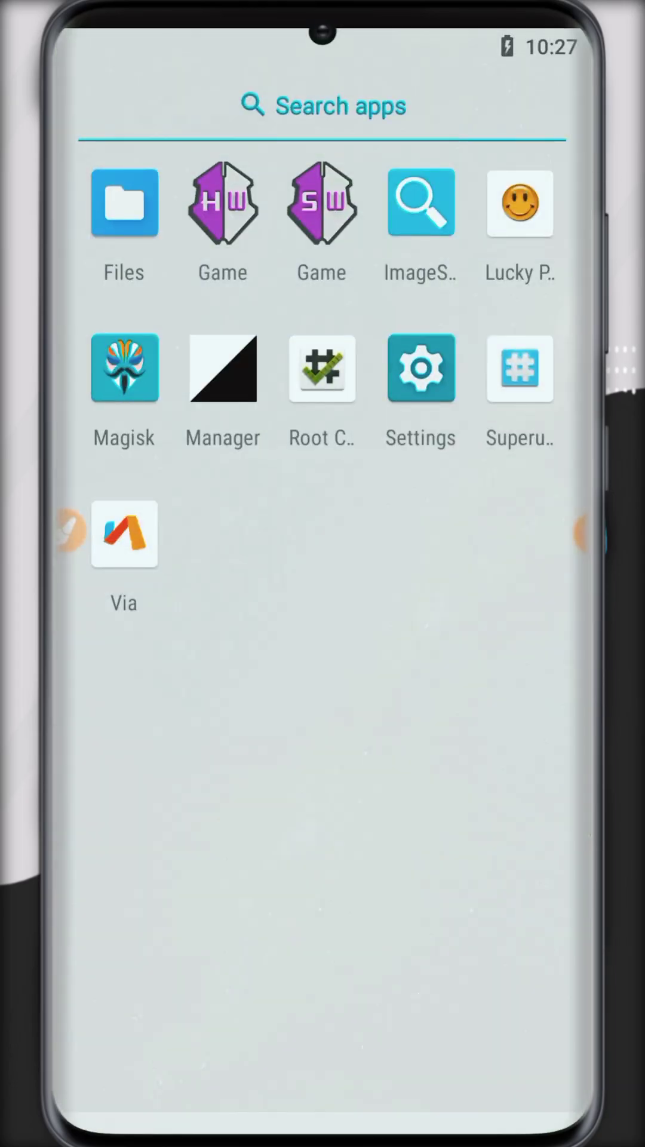
Step: Tap Build number in About emulated device until 'You are now a developer!', then return to System
{"action": "left_click", "coordinate": [420, 369]}
{"action": "scroll", "coordinate": [322, 627], "scroll_direction": "down", "scroll_amount": 1}
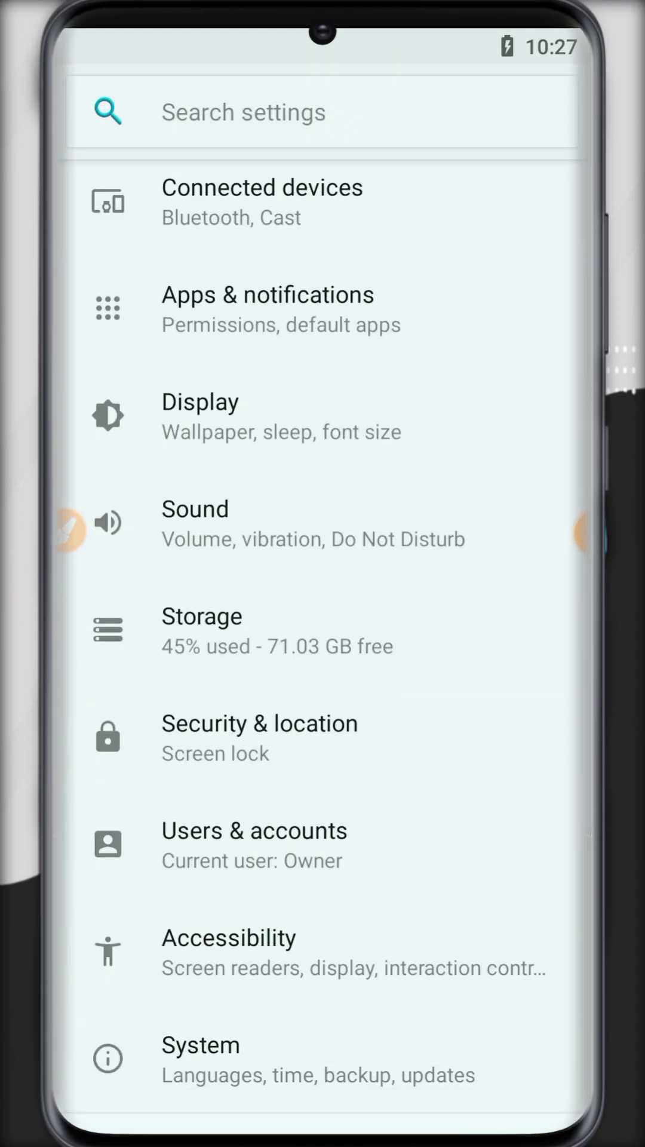
{"action": "left_click", "coordinate": [323, 1060]}
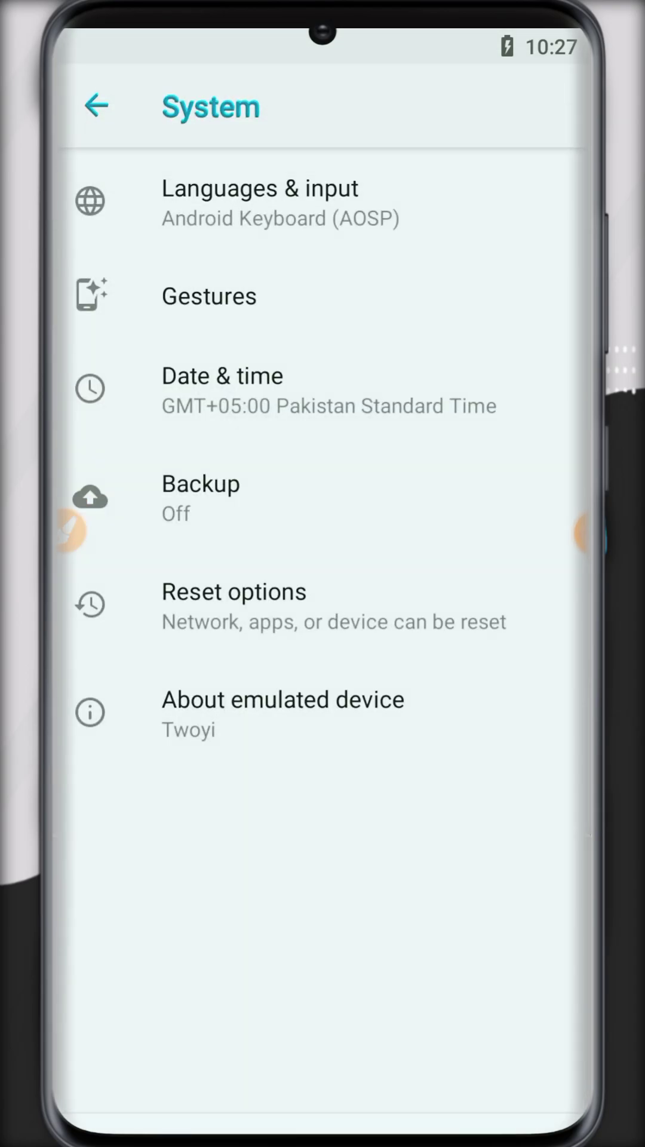
{"action": "left_click", "coordinate": [282, 713]}
{"action": "left_click", "coordinate": [317, 1022]}
{"action": "mouse_move", "coordinate": [89, 456]}
{"action": "left_mouse_down"}
{"action": "mouse_move", "coordinate": [226, 492]}
{"action": "mouse_move", "coordinate": [567, 554]}
{"action": "left_mouse_up"}
{"action": "left_click", "coordinate": [523, 1077]}
{"action": "left_click", "coordinate": [323, 499]}
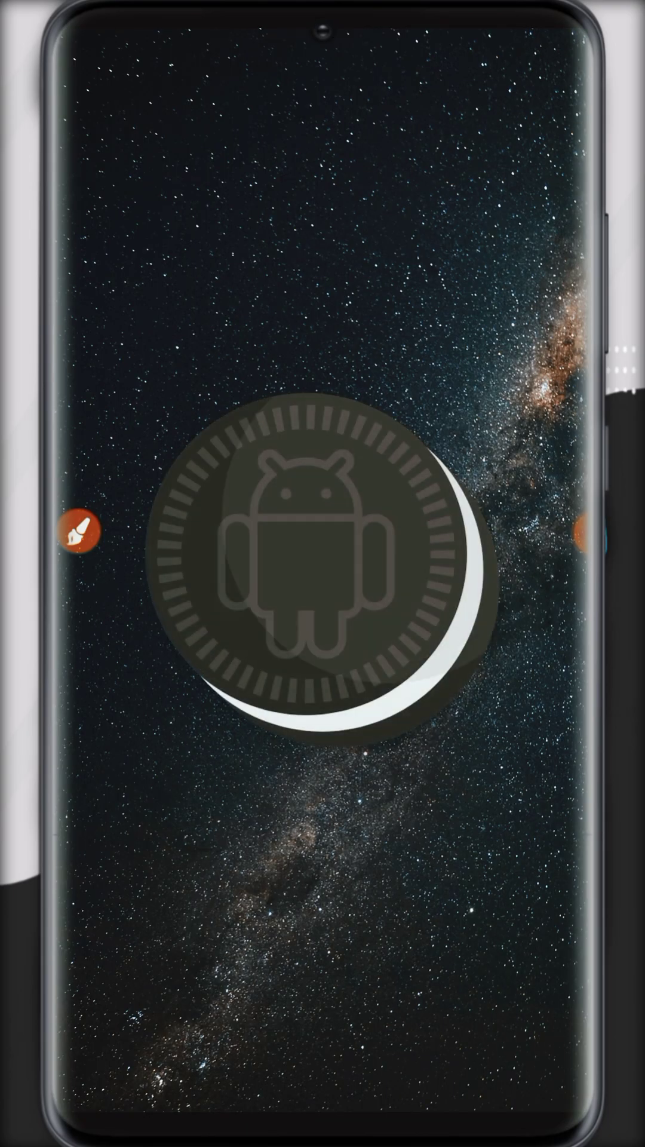
{"action": "key", "text": "Escape"}
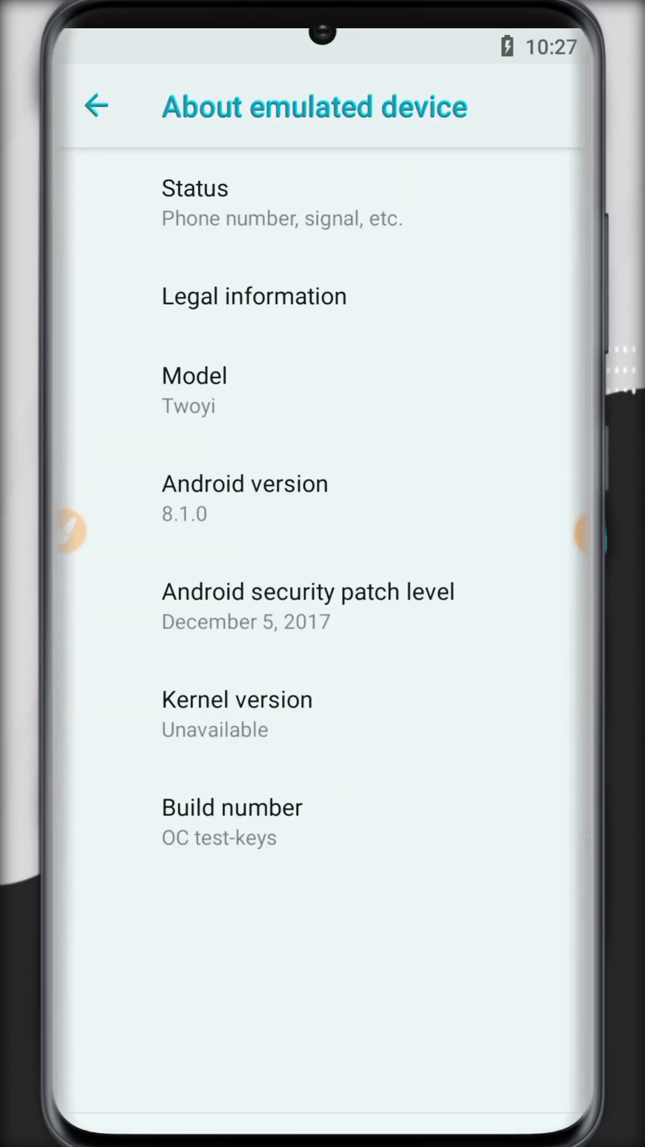
{"action": "left_click", "coordinate": [368, 819]}
{"action": "left_click", "coordinate": [368, 820]}
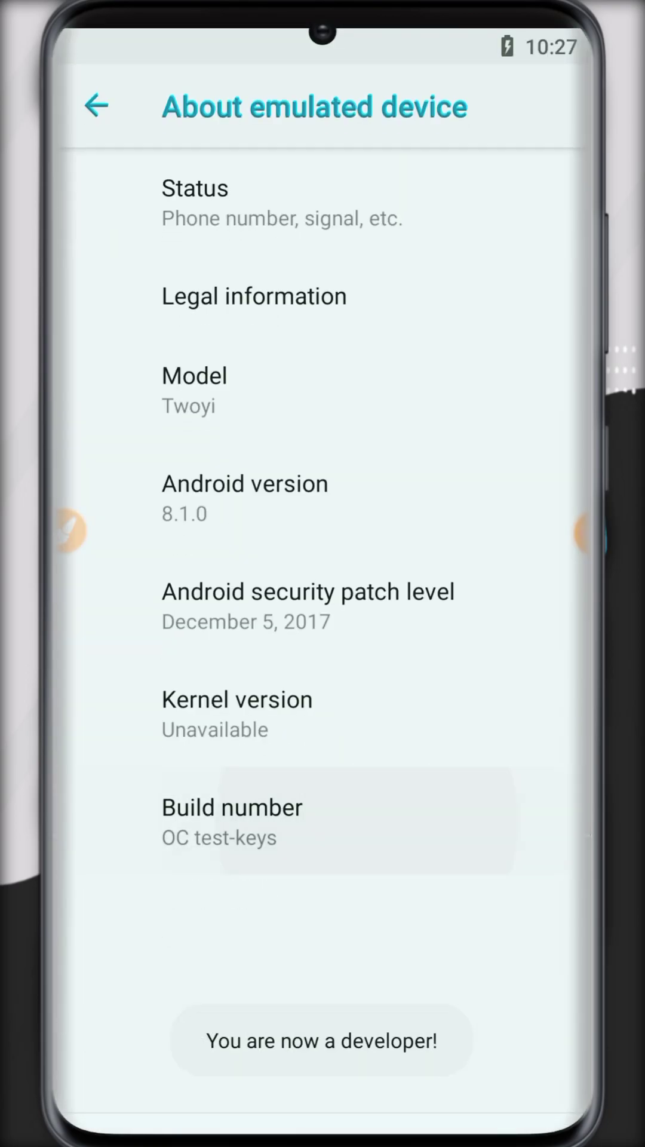
{"action": "key", "text": "Escape"}
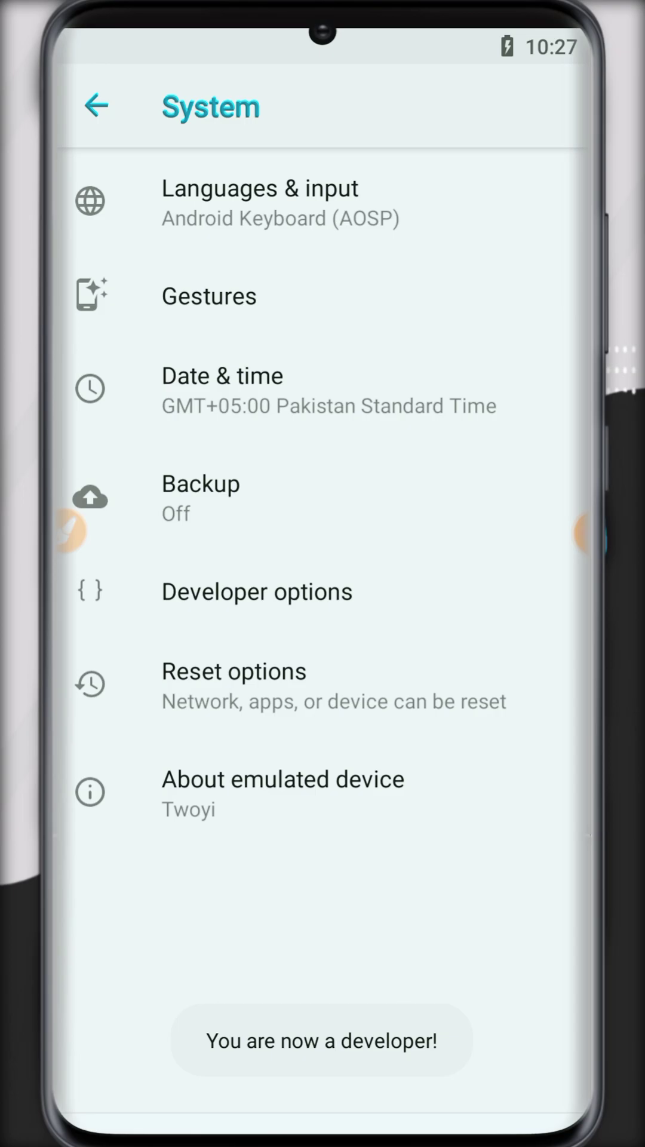
Step: Enable USB debugging in Developer options and allow it
{"action": "left_click", "coordinate": [256, 591]}
{"action": "scroll", "coordinate": [323, 627], "scroll_direction": "down", "scroll_amount": 5}
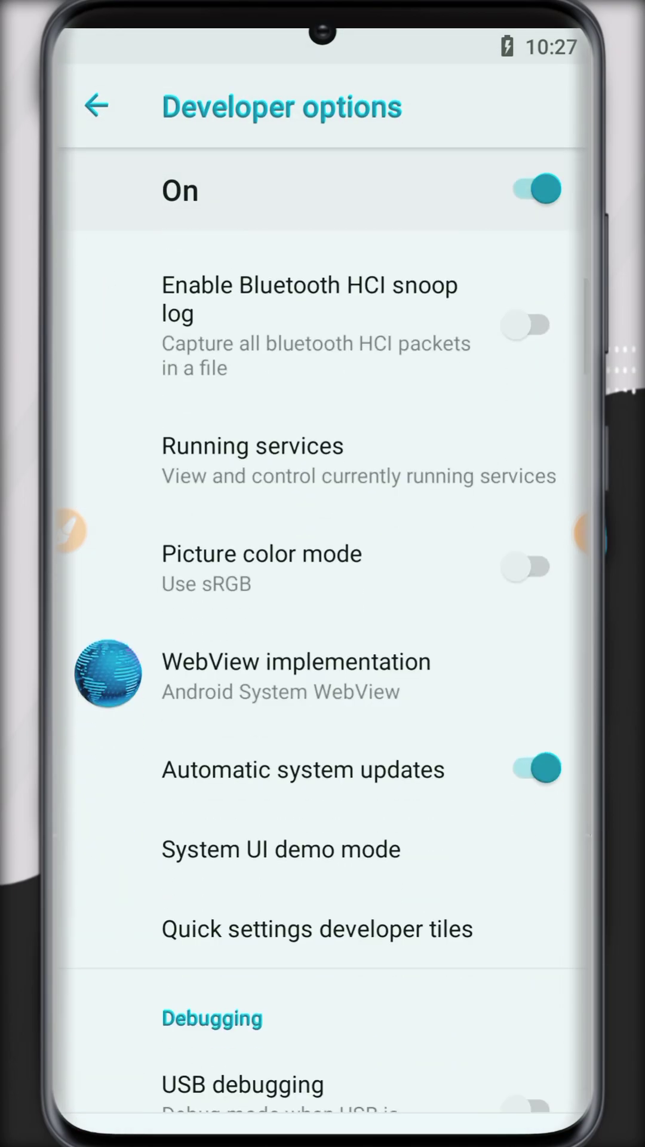
{"action": "scroll", "coordinate": [322, 628], "scroll_direction": "down", "scroll_amount": 3}
{"action": "scroll", "coordinate": [323, 628], "scroll_direction": "down", "scroll_amount": 2}
{"action": "scroll", "coordinate": [324, 628], "scroll_direction": "down", "scroll_amount": 4}
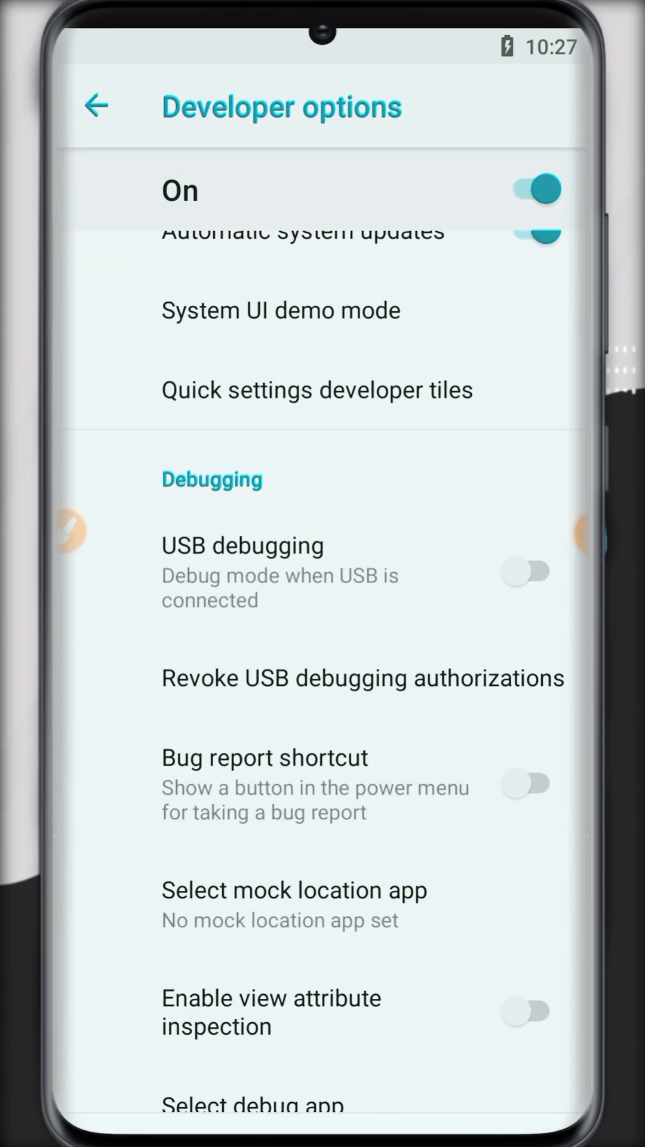
{"action": "left_click_drag", "start_coordinate": [99, 509], "coordinate": [584, 637]}
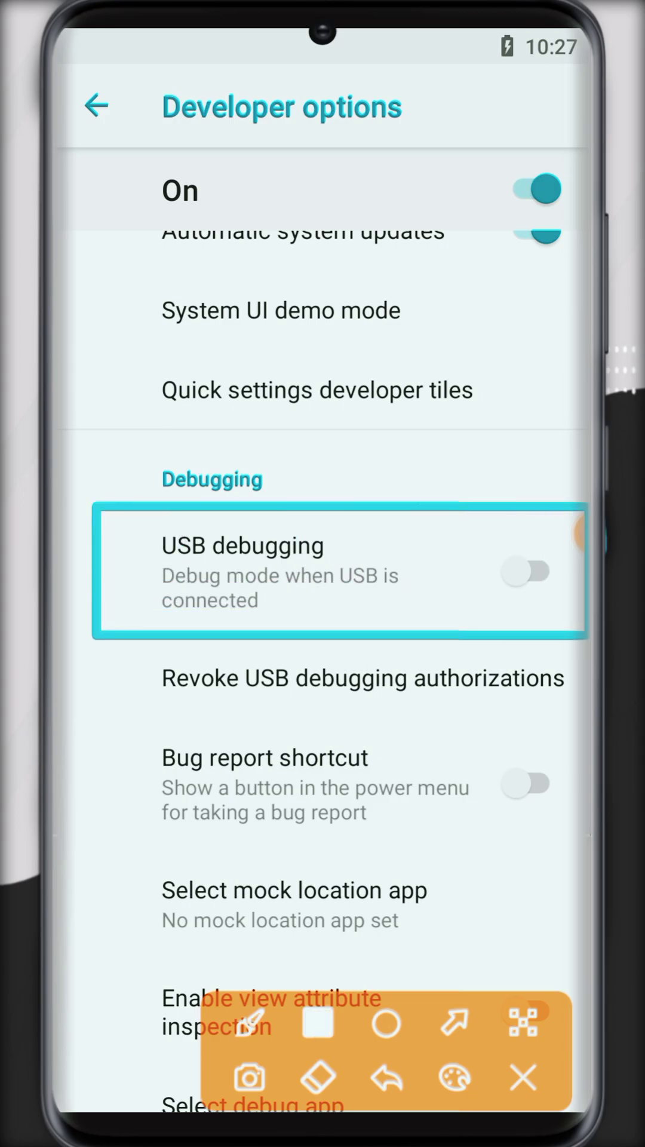
{"action": "left_click", "coordinate": [524, 1077]}
{"action": "left_click", "coordinate": [527, 571]}
{"action": "left_click", "coordinate": [489, 712]}
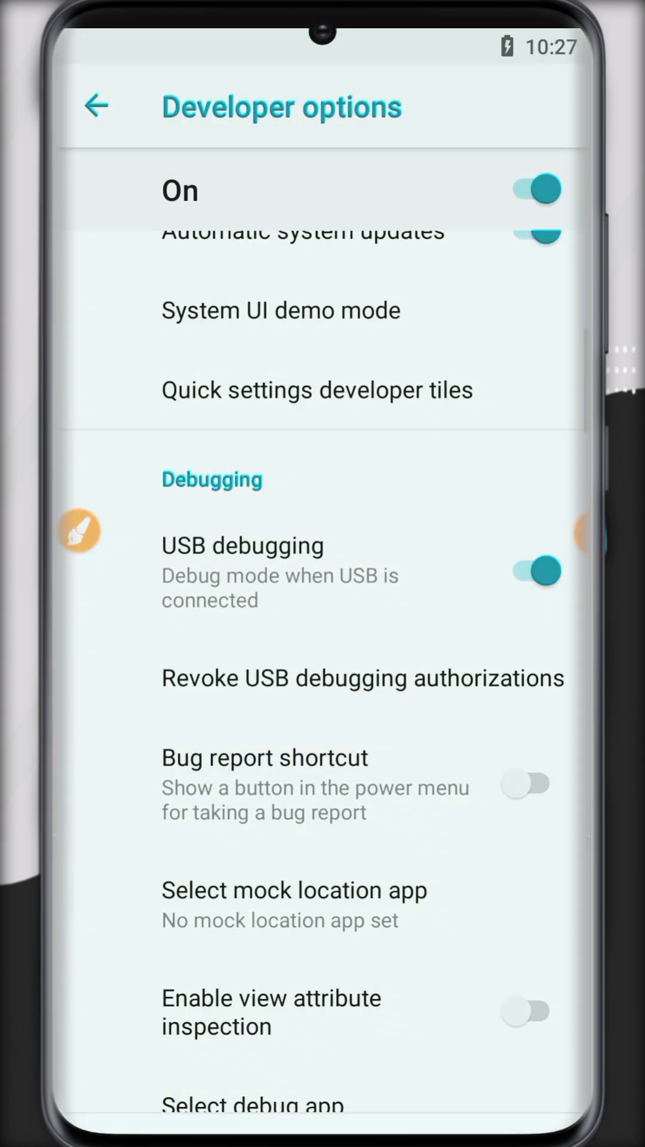
{"action": "scroll", "coordinate": [323, 627], "scroll_direction": "down", "scroll_amount": 5}
{"action": "scroll", "coordinate": [322, 627], "scroll_direction": "down", "scroll_amount": 5}
{"action": "scroll", "coordinate": [322, 628], "scroll_direction": "down", "scroll_amount": 5}
{"action": "scroll", "coordinate": [322, 627], "scroll_direction": "down", "scroll_amount": 5}
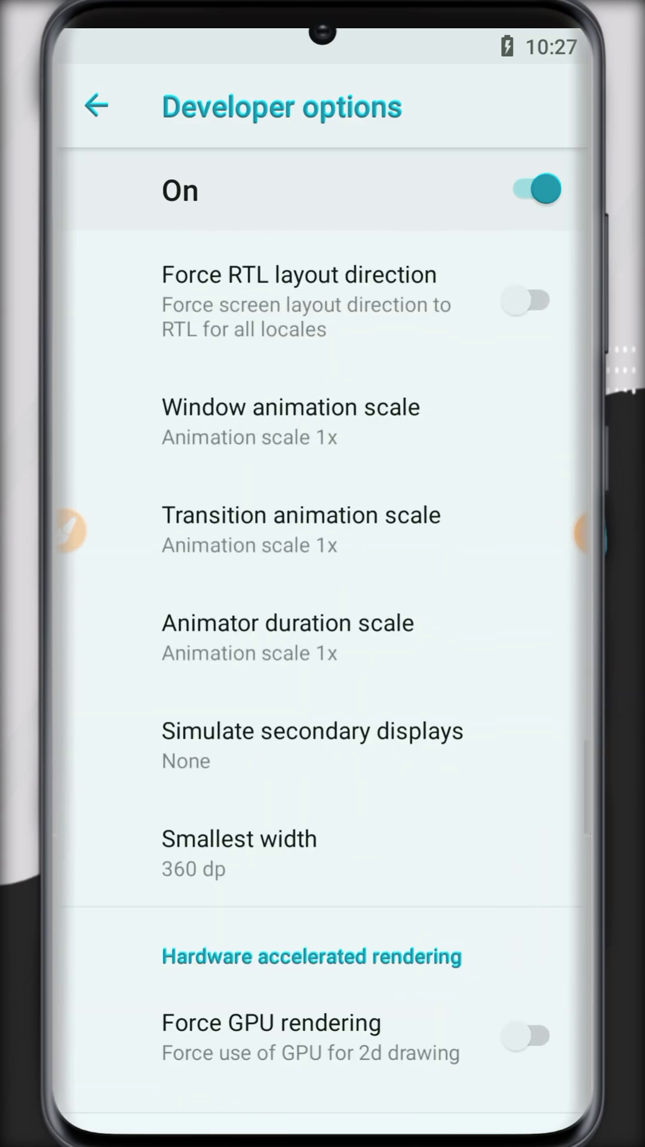
Step: Set Window, Transition and Animator duration scales to Animation off
{"action": "left_click", "coordinate": [318, 1022]}
{"action": "left_click_drag", "start_coordinate": [95, 364], "coordinate": [554, 765]}
{"action": "left_click", "coordinate": [523, 1078]}
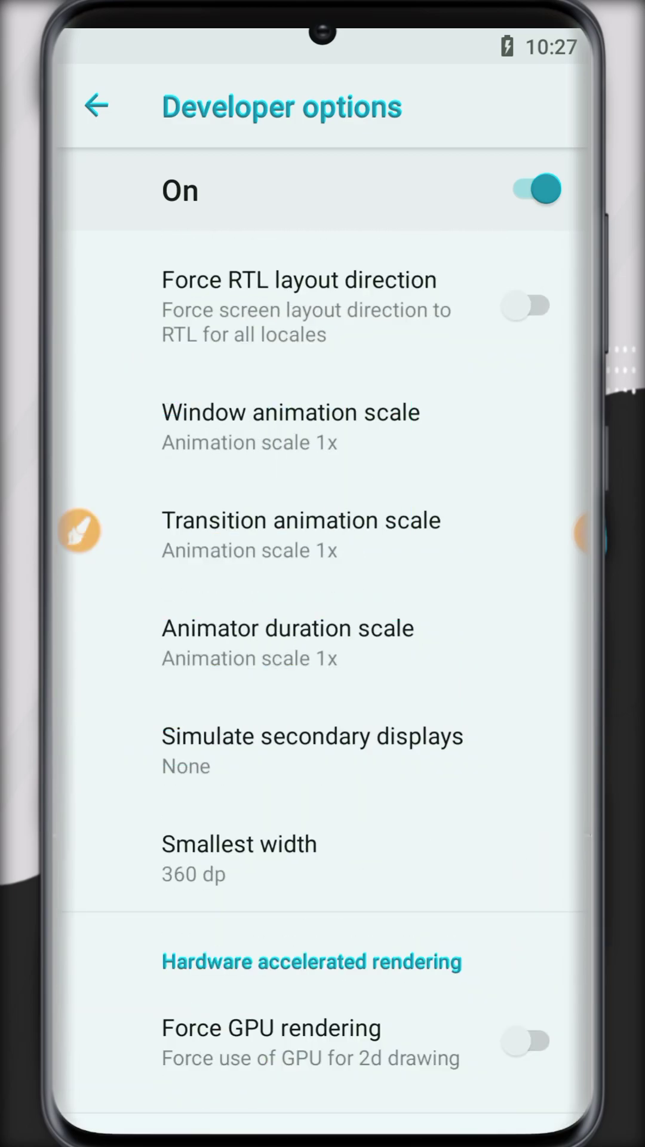
{"action": "left_click", "coordinate": [290, 425]}
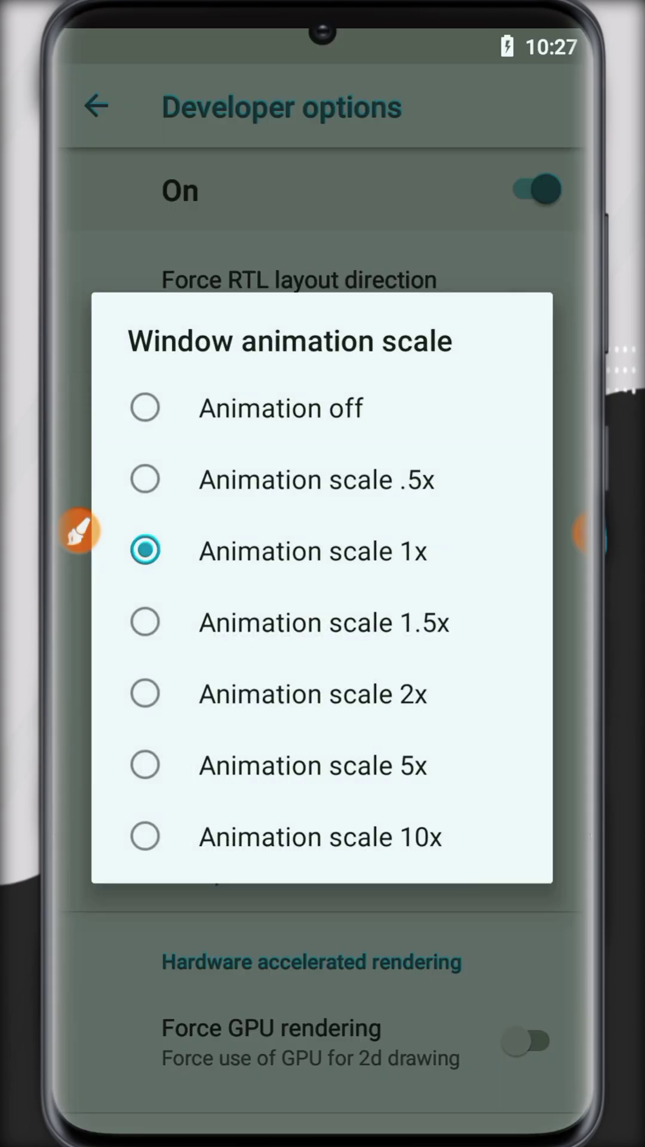
{"action": "left_click", "coordinate": [269, 408]}
{"action": "left_click", "coordinate": [300, 528]}
{"action": "left_click", "coordinate": [278, 405]}
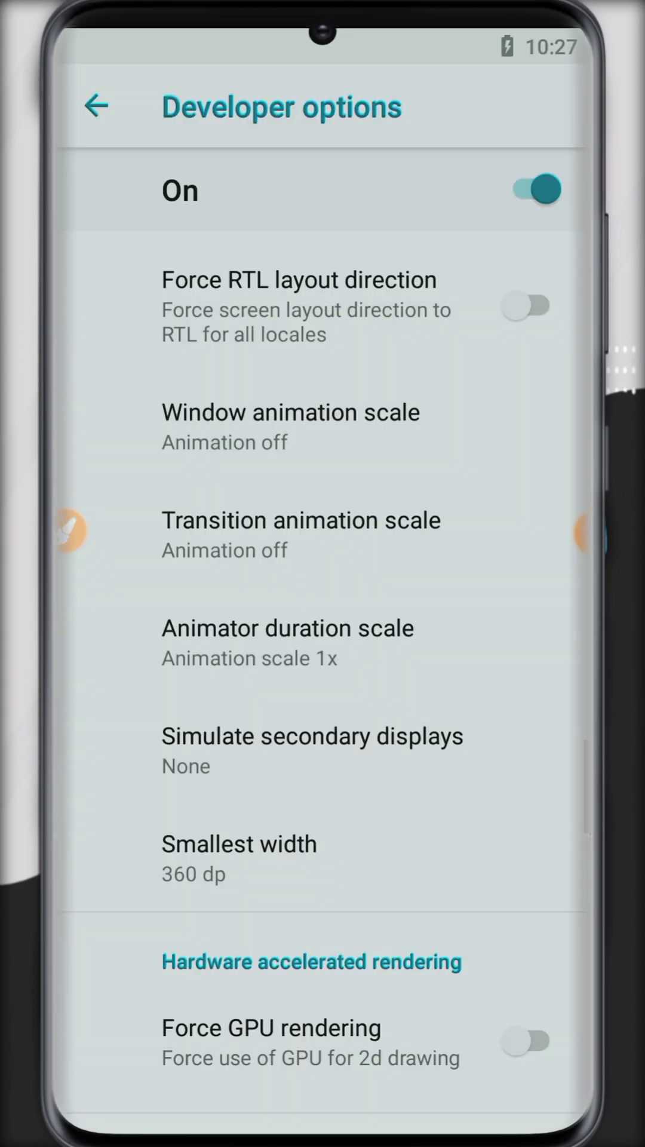
{"action": "left_click", "coordinate": [288, 641]}
{"action": "left_click", "coordinate": [278, 405]}
{"action": "scroll", "coordinate": [323, 627], "scroll_direction": "down", "scroll_amount": 3}
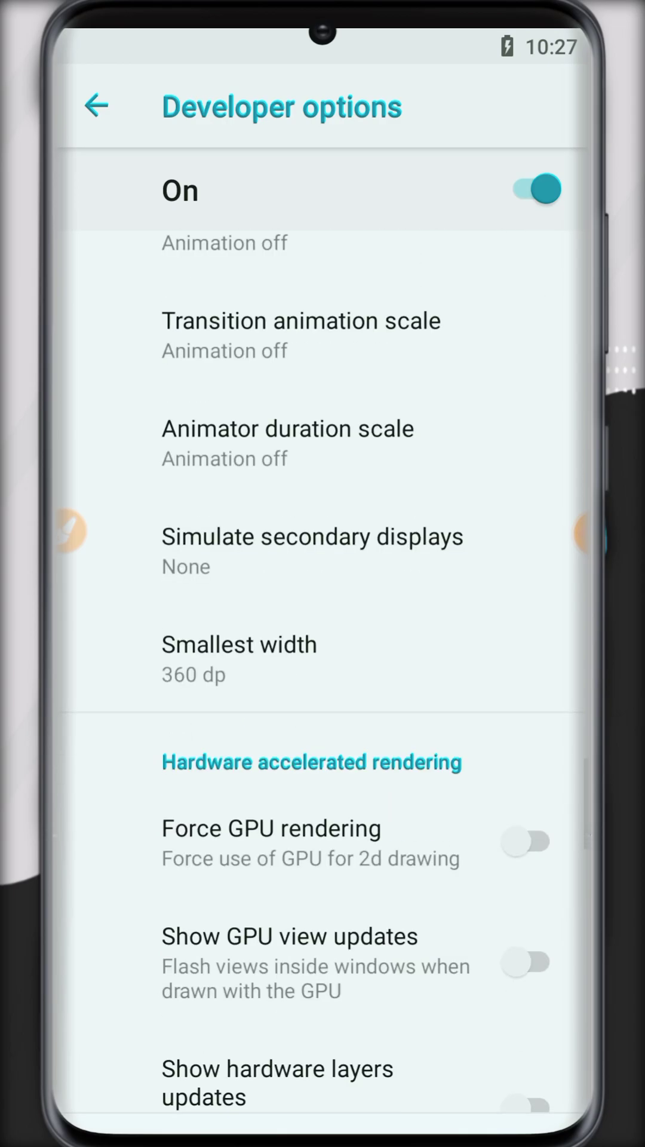
{"action": "scroll", "coordinate": [323, 628], "scroll_direction": "down", "scroll_amount": 5}
{"action": "scroll", "coordinate": [323, 628], "scroll_direction": "down", "scroll_amount": 5}
{"action": "scroll", "coordinate": [323, 628], "scroll_direction": "down", "scroll_amount": 5}
{"action": "scroll", "coordinate": [323, 628], "scroll_direction": "down", "scroll_amount": 4}
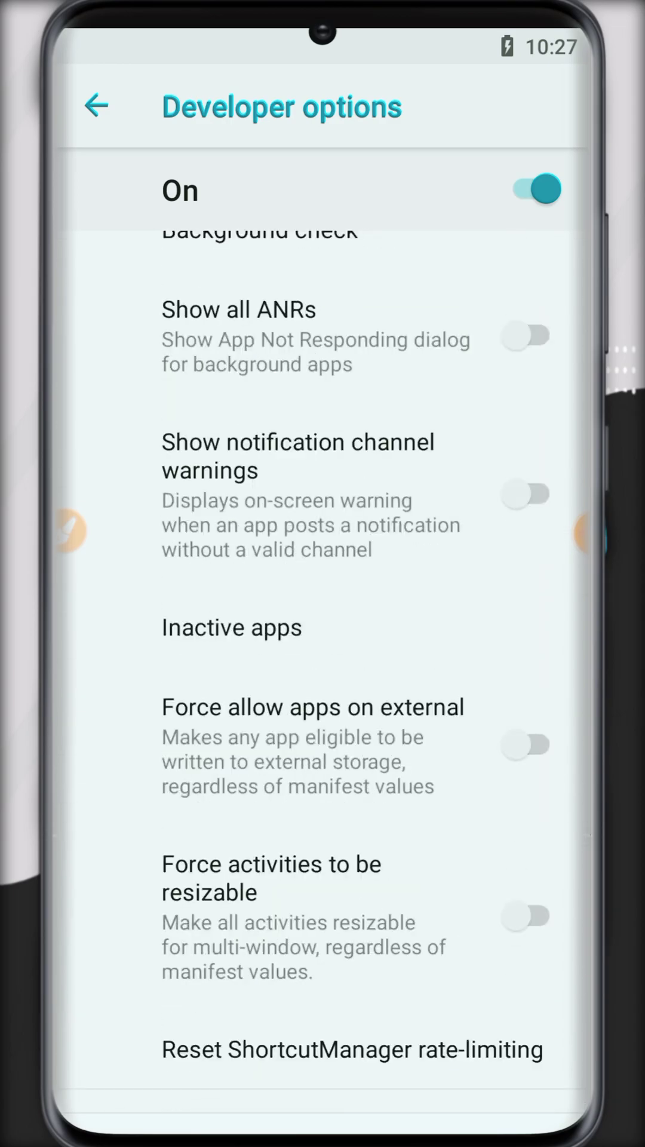
{"action": "scroll", "coordinate": [323, 628], "scroll_direction": "up", "scroll_amount": 5}
{"action": "scroll", "coordinate": [323, 628], "scroll_direction": "up", "scroll_amount": 5}
{"action": "scroll", "coordinate": [323, 628], "scroll_direction": "up", "scroll_amount": 4}
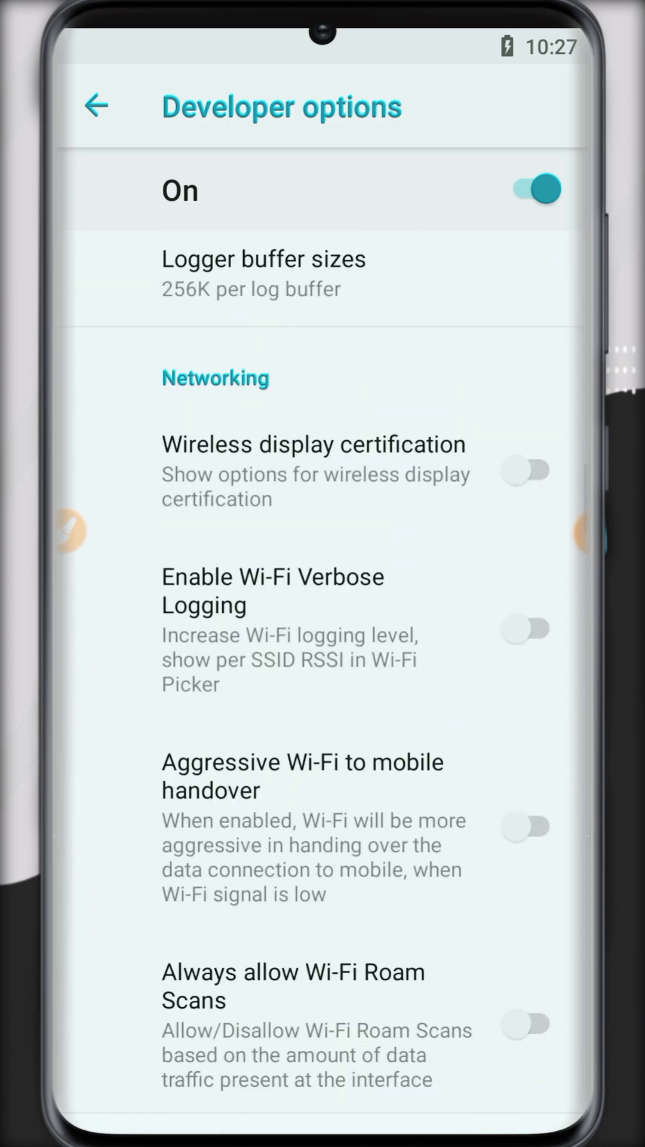
{"action": "left_click", "coordinate": [96, 105]}
Step: Clear all recent apps and open the Manager app's settings
{"action": "left_click", "coordinate": [96, 105]}
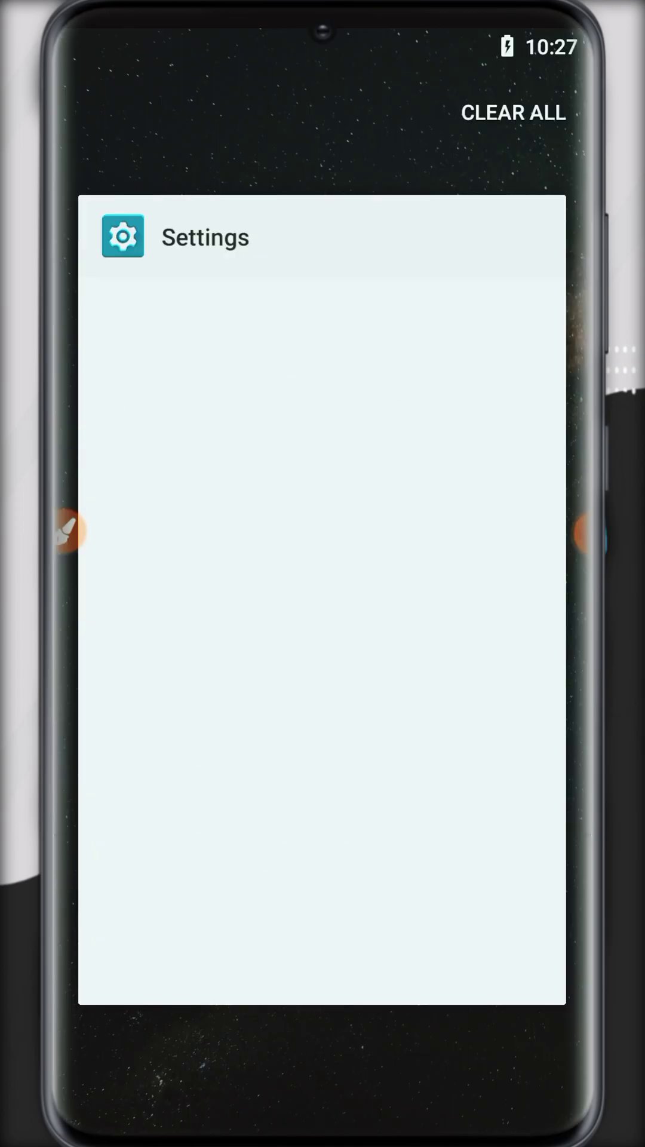
{"action": "left_click", "coordinate": [511, 113]}
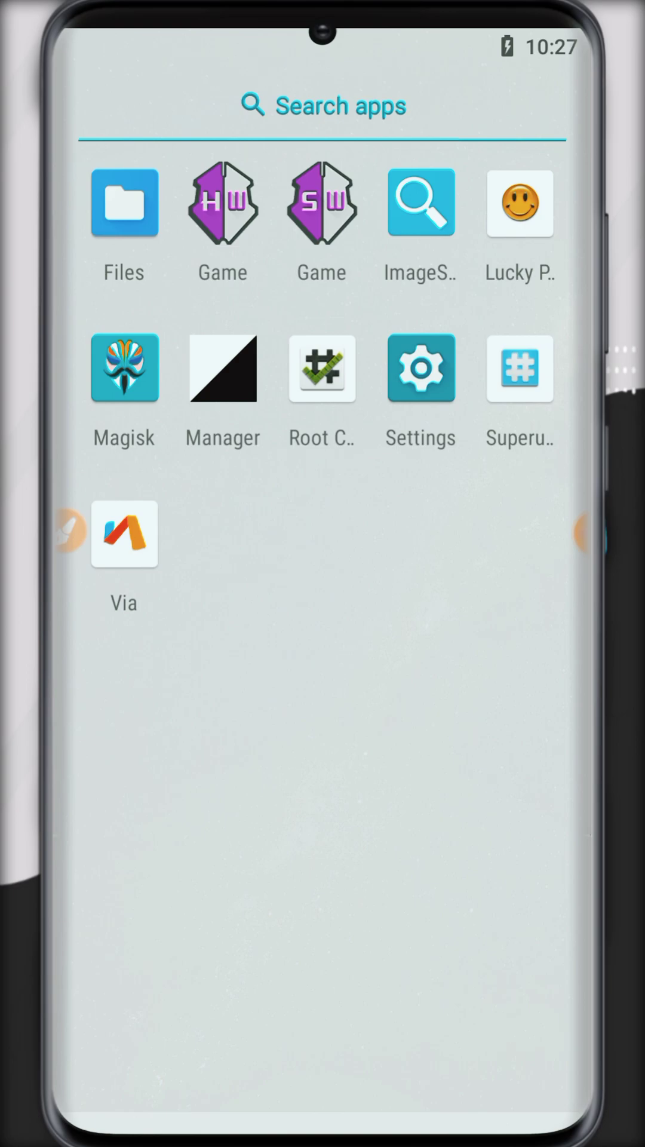
{"action": "left_click", "coordinate": [72, 531]}
{"action": "left_click_drag", "start_coordinate": [143, 323], "coordinate": [311, 478]}
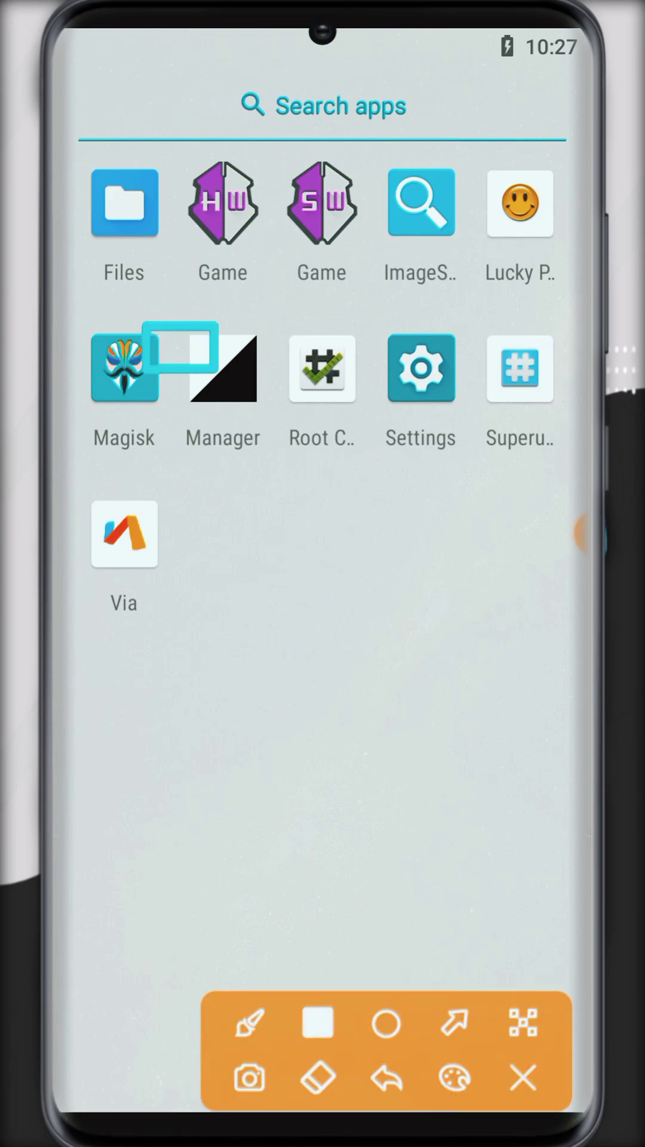
{"action": "left_click", "coordinate": [524, 1078]}
{"action": "left_click", "coordinate": [223, 369]}
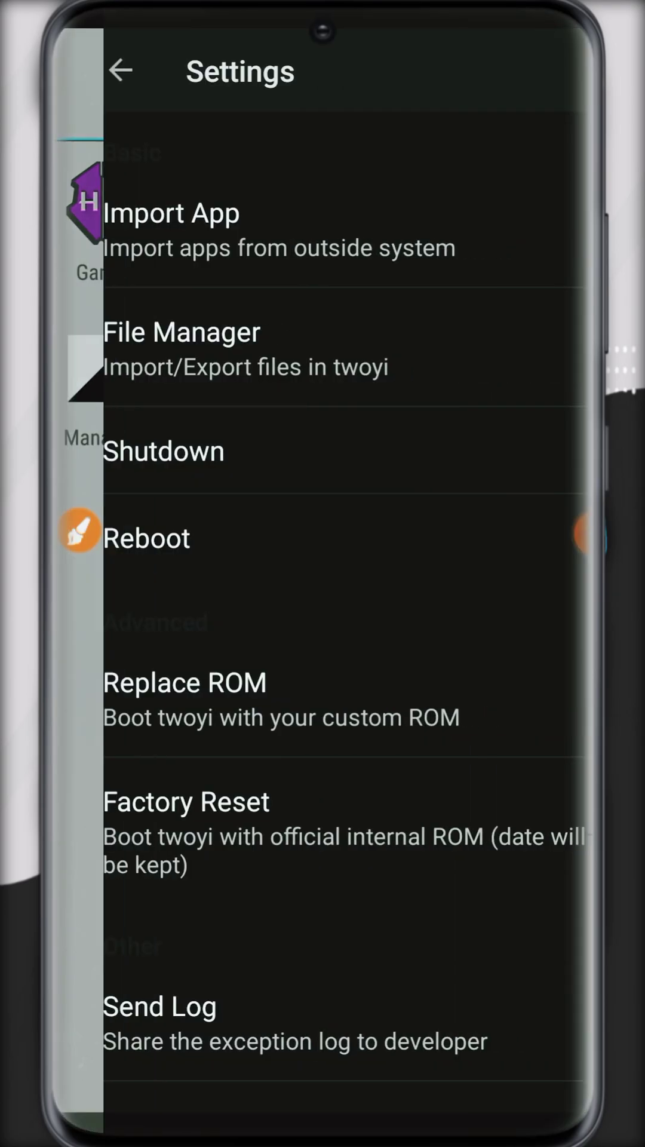
Step: Import Hibernator from the host's app list via Import App
{"action": "left_click", "coordinate": [72, 532]}
{"action": "left_click", "coordinate": [454, 1022]}
{"action": "left_click_drag", "start_coordinate": [475, 327], "coordinate": [224, 218]}
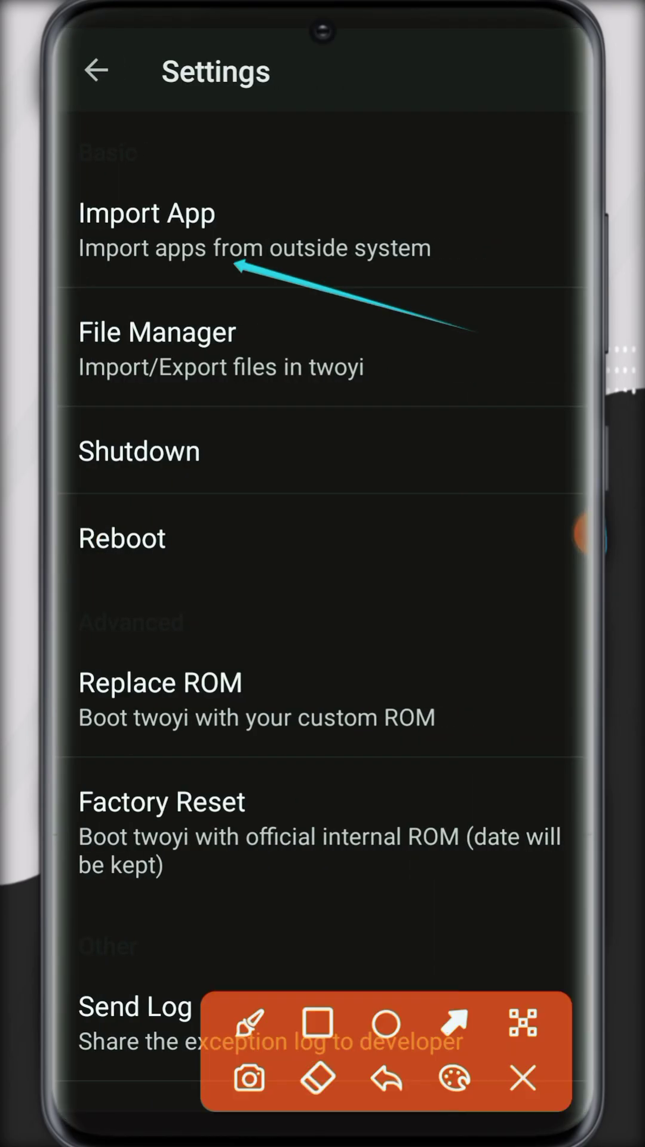
{"action": "mouse_move", "coordinate": [505, 587]}
{"action": "left_mouse_down"}
{"action": "mouse_move", "coordinate": [392, 511]}
{"action": "mouse_move", "coordinate": [216, 361]}
{"action": "left_mouse_up"}
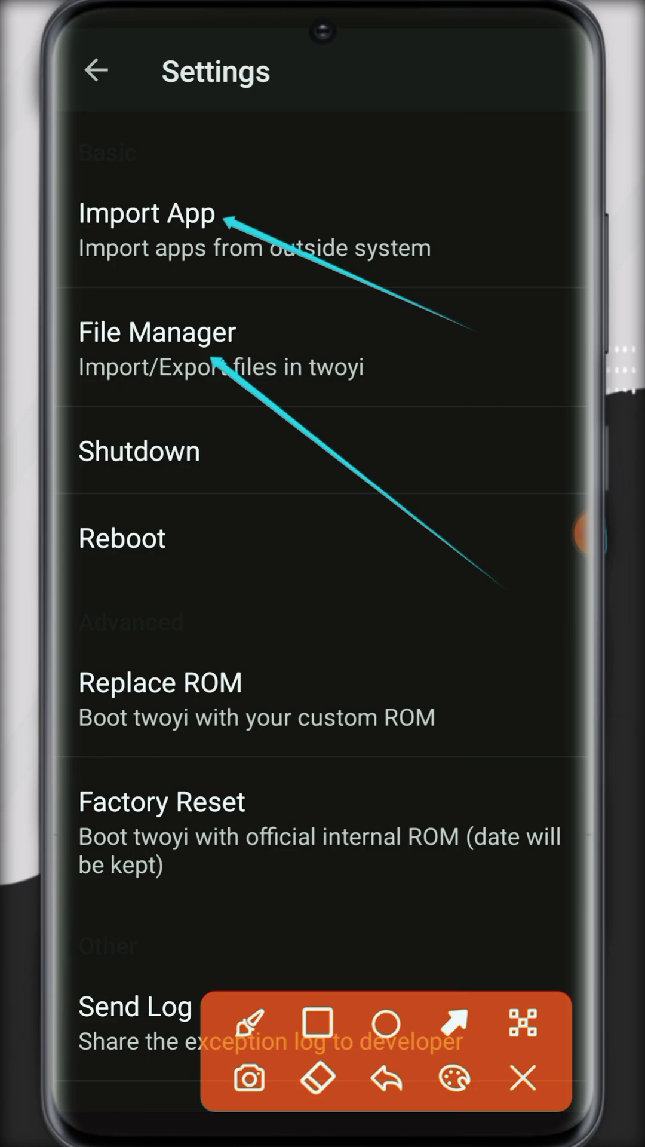
{"action": "left_click", "coordinate": [523, 1079]}
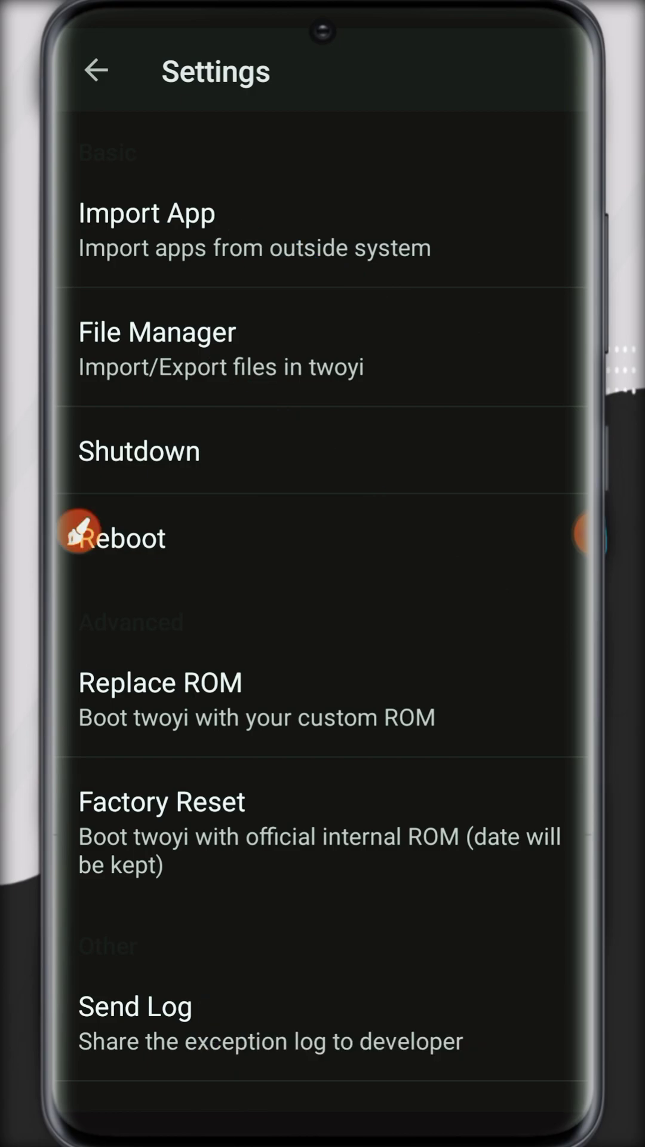
{"action": "left_click", "coordinate": [269, 229]}
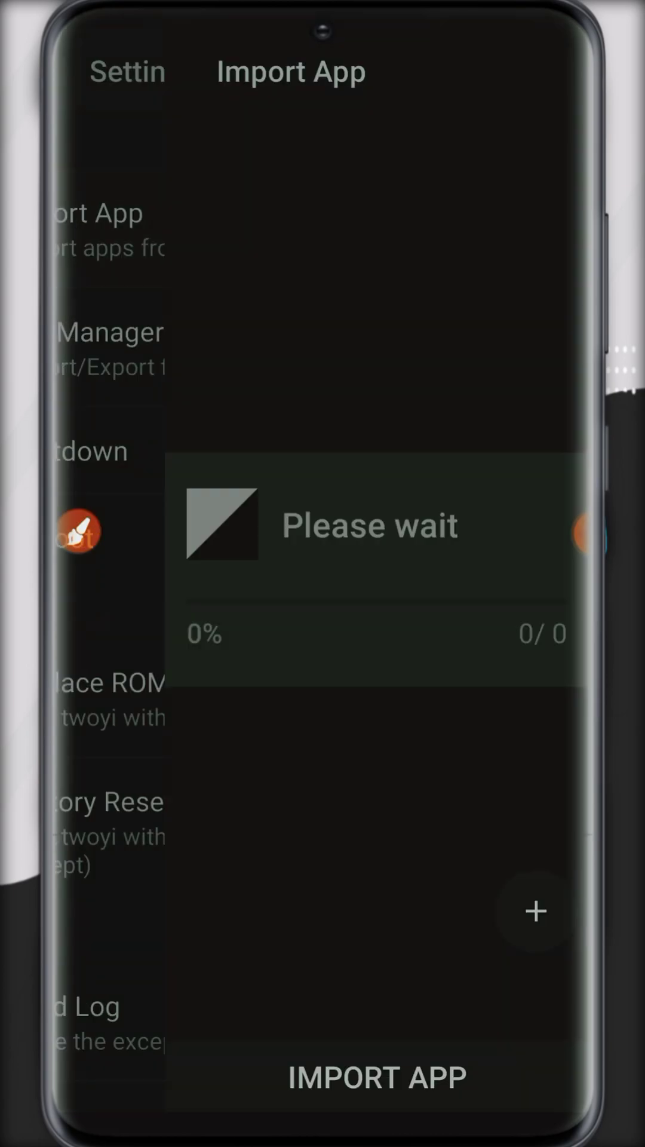
{"action": "scroll", "coordinate": [323, 574], "scroll_direction": "down", "scroll_amount": 9}
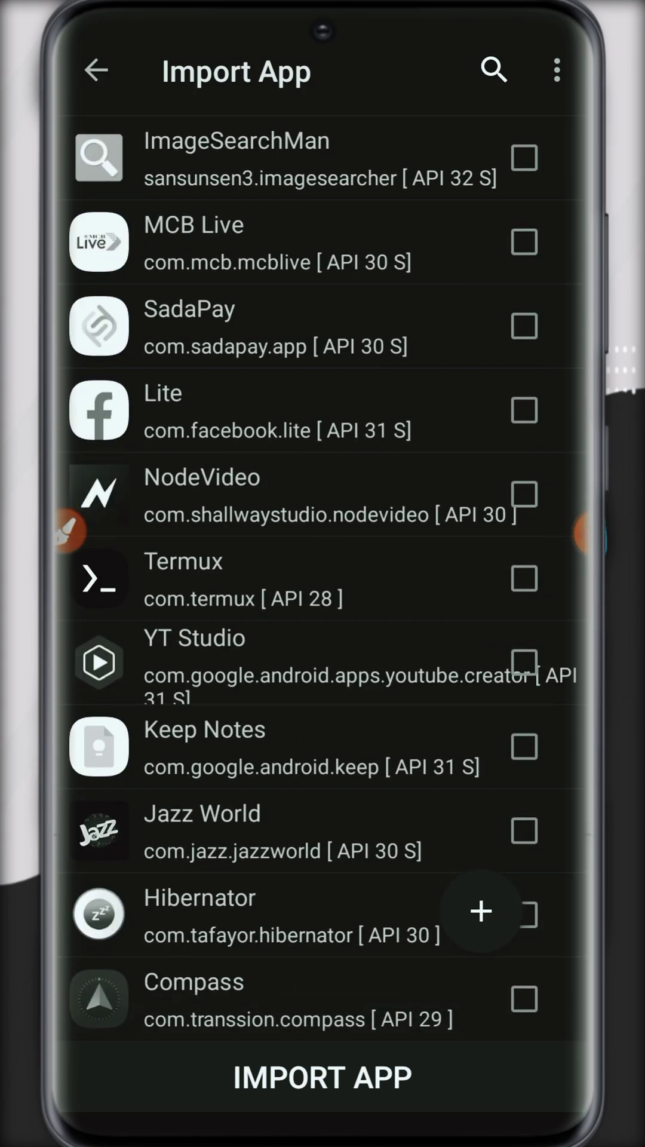
{"action": "left_click", "coordinate": [70, 532]}
{"action": "left_click_drag", "start_coordinate": [314, 892], "coordinate": [484, 735]}
{"action": "left_click", "coordinate": [524, 1078]}
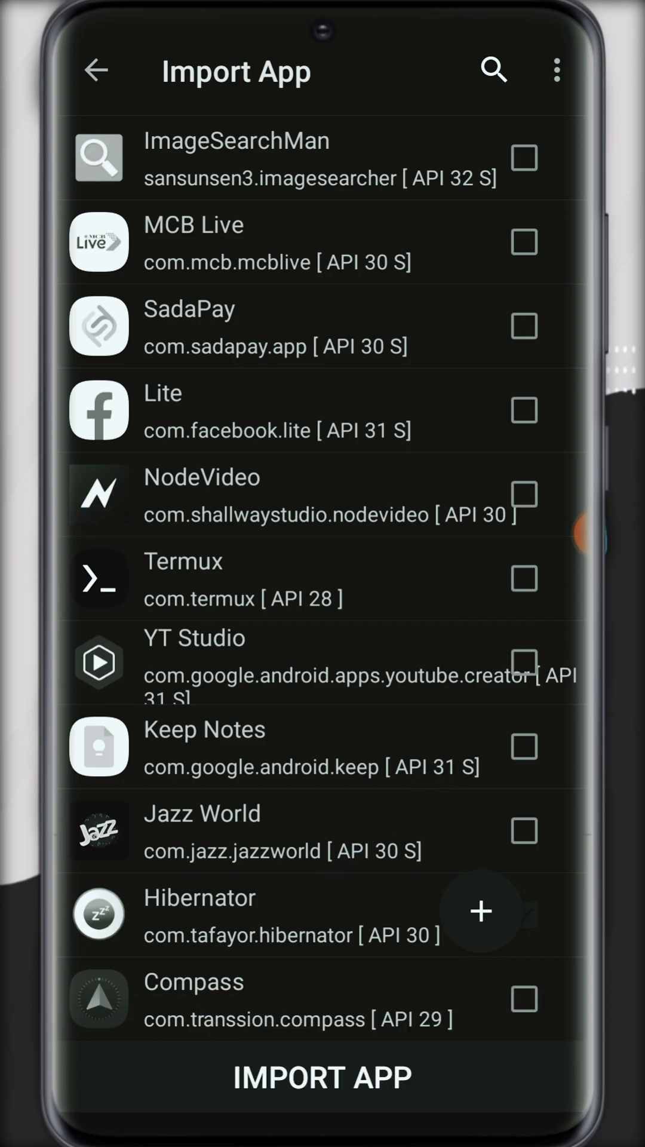
{"action": "left_click", "coordinate": [525, 579]}
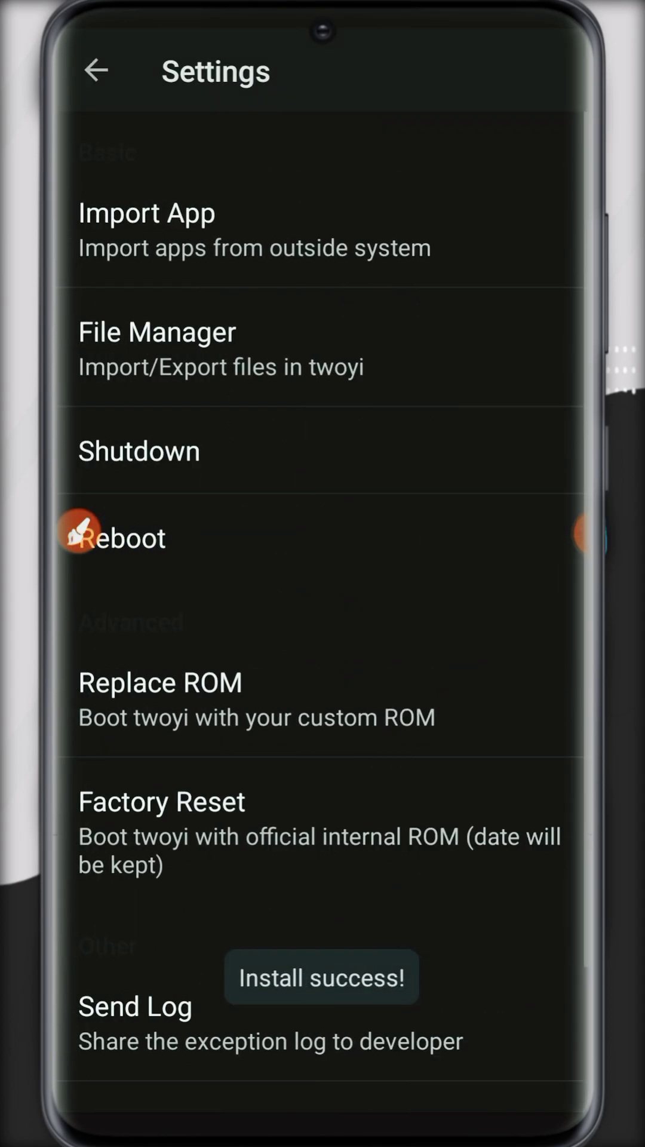
Step: Return to the app drawer and reopen the Import App list from Manager settings
{"action": "key", "text": "Escape"}
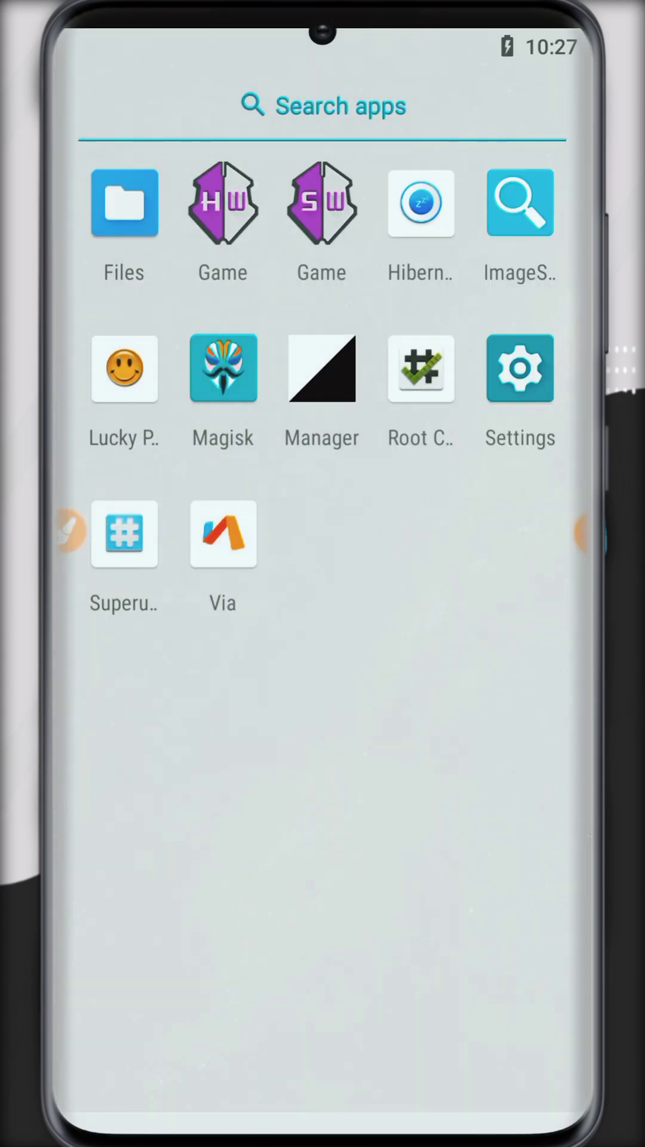
{"action": "left_click", "coordinate": [70, 533]}
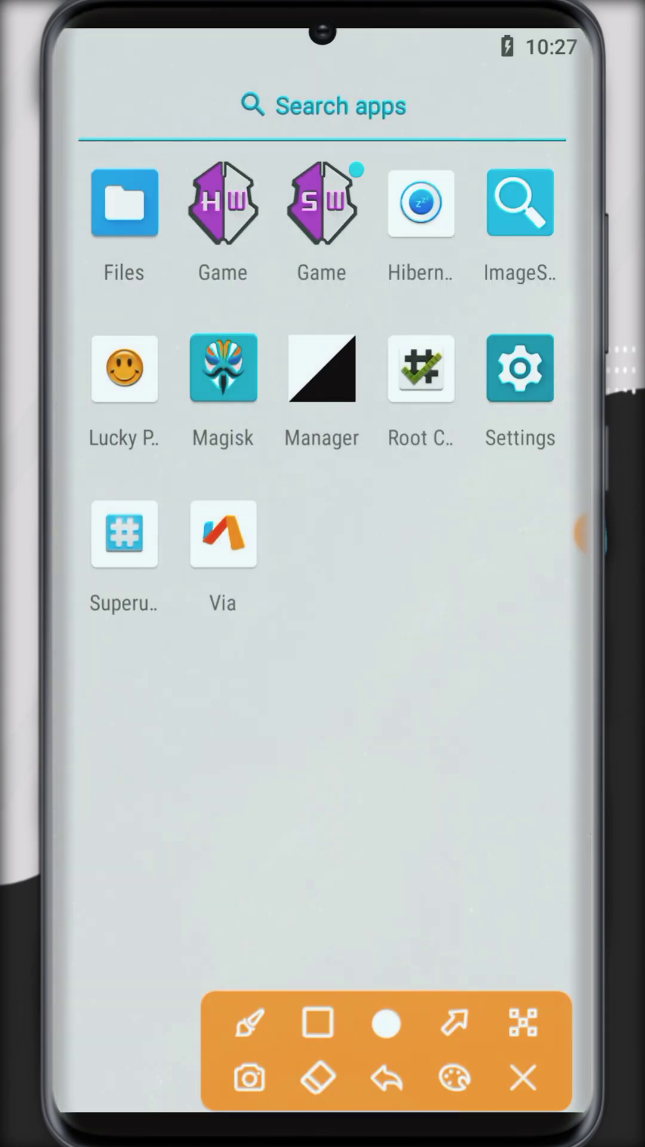
{"action": "left_click_drag", "start_coordinate": [358, 143], "coordinate": [502, 305]}
{"action": "left_click", "coordinate": [523, 1078]}
{"action": "left_click", "coordinate": [520, 369]}
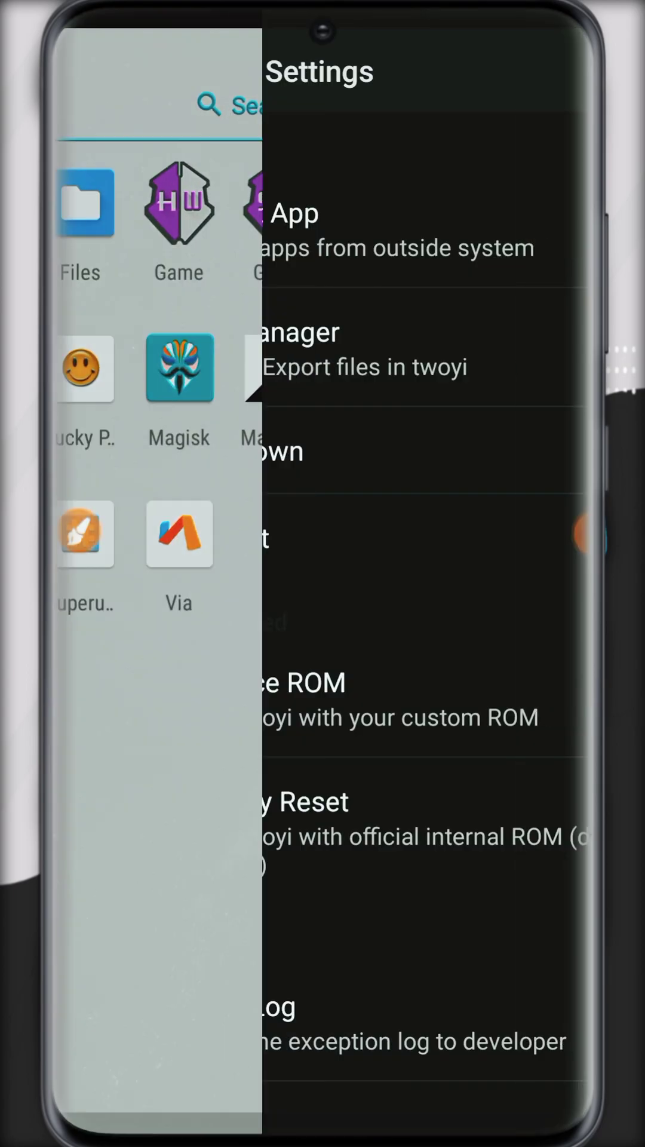
{"action": "left_click", "coordinate": [71, 534]}
{"action": "left_click_drag", "start_coordinate": [77, 174], "coordinate": [499, 302]}
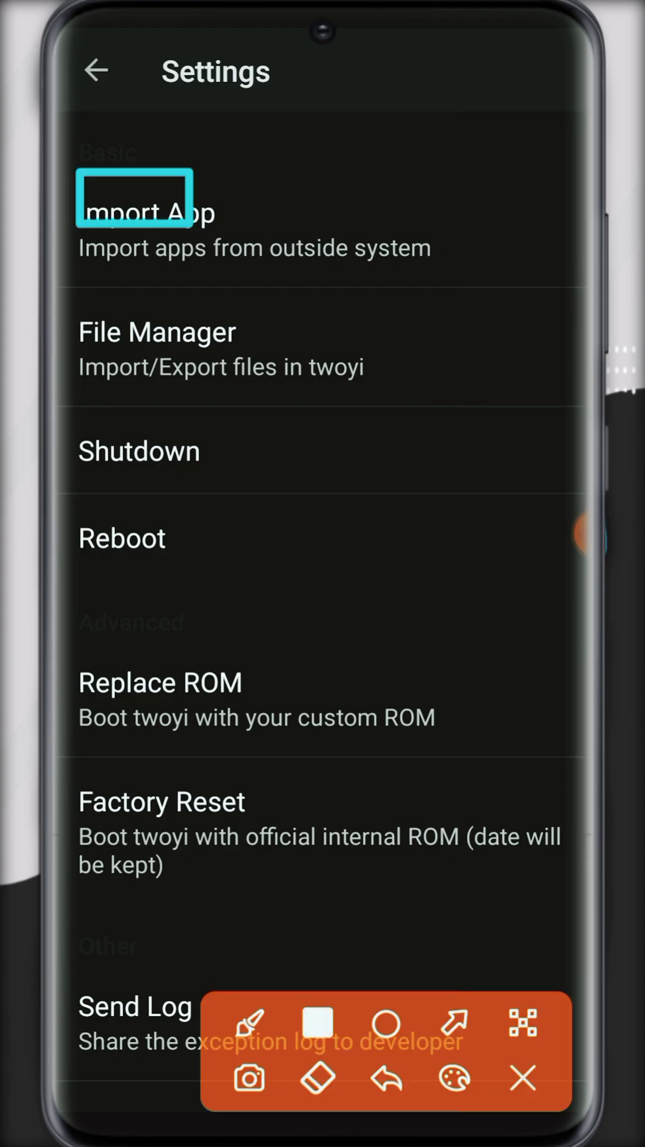
{"action": "left_click", "coordinate": [524, 1078]}
{"action": "left_click", "coordinate": [147, 229]}
Step: Browse the host's Downloads folder for an APK to add via +
{"action": "left_click", "coordinate": [70, 534]}
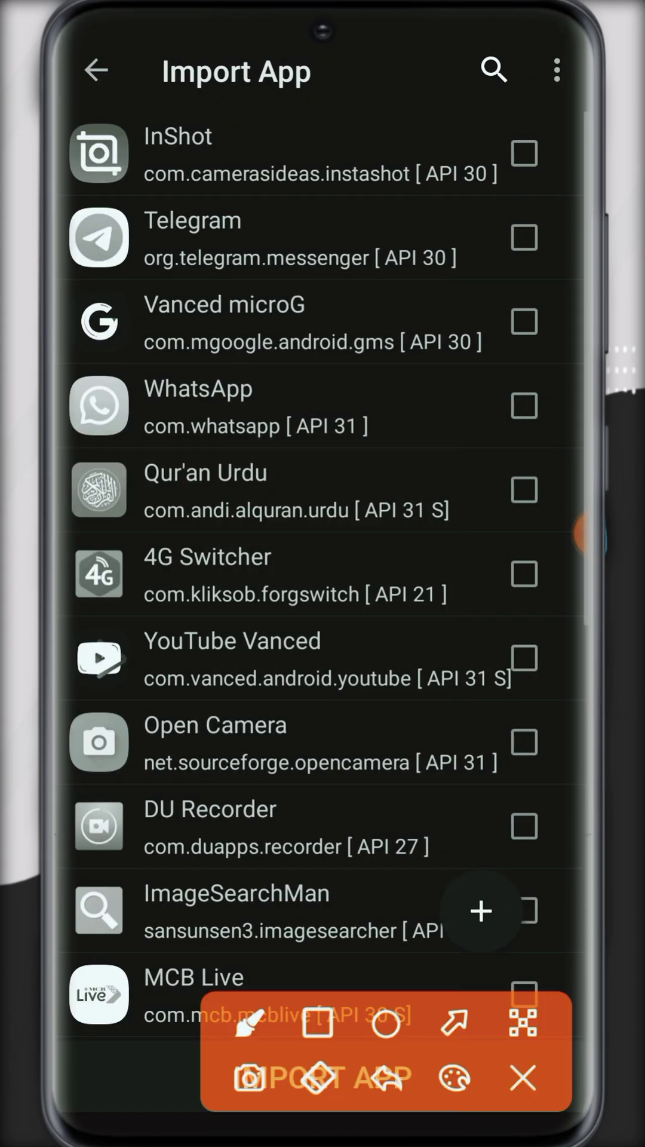
{"action": "left_click", "coordinate": [319, 1023]}
{"action": "left_click_drag", "start_coordinate": [408, 878], "coordinate": [552, 954]}
{"action": "left_click", "coordinate": [523, 1078]}
{"action": "left_click", "coordinate": [481, 912]}
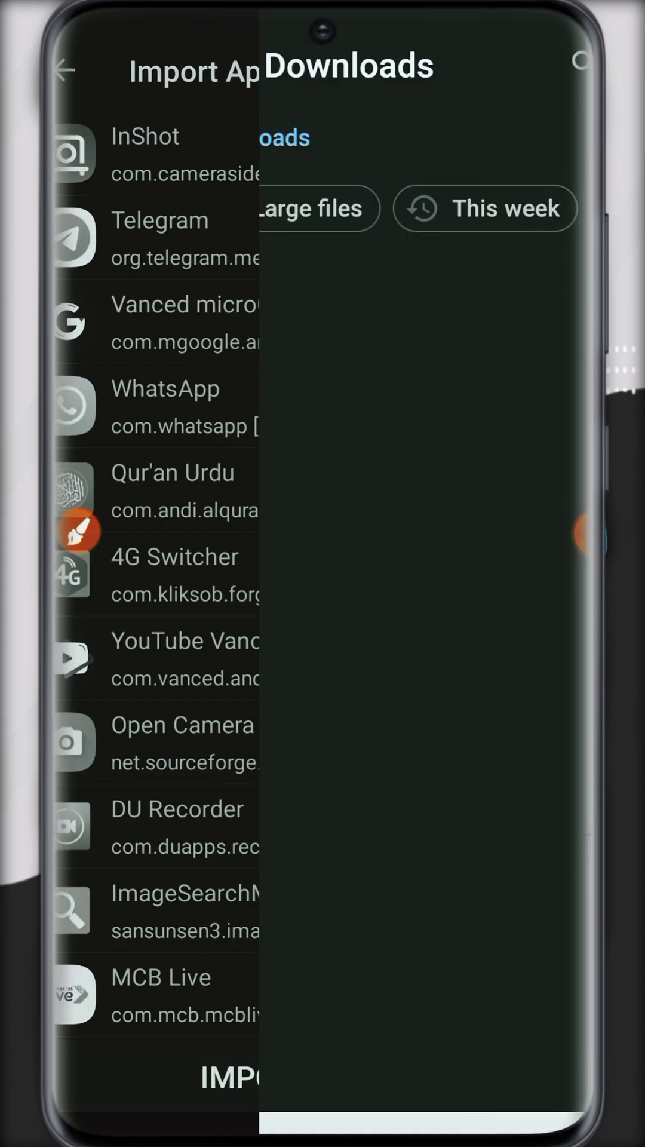
{"action": "scroll", "coordinate": [323, 627], "scroll_direction": "down", "scroll_amount": 3}
{"action": "scroll", "coordinate": [323, 628], "scroll_direction": "down", "scroll_amount": 5}
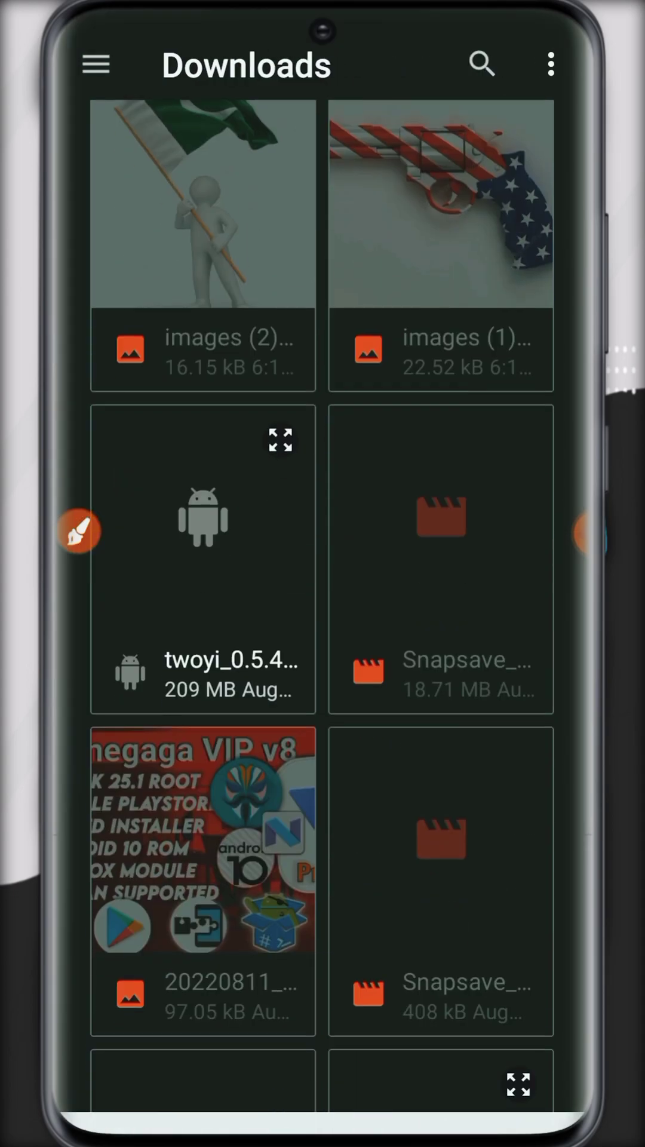
Step: Back out of host Downloads and the import list to the Twoyi settings screen
{"action": "left_click", "coordinate": [77, 532]}
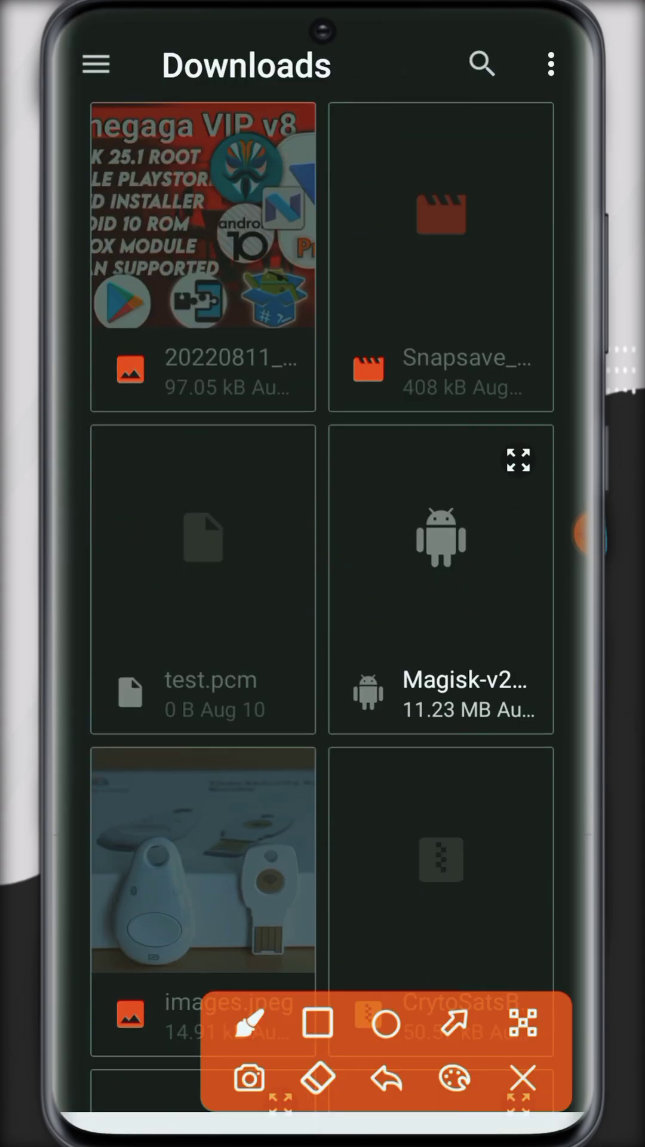
{"action": "left_click", "coordinate": [319, 1022]}
{"action": "left_click_drag", "start_coordinate": [330, 455], "coordinate": [552, 744]}
{"action": "left_click", "coordinate": [523, 1078]}
{"action": "scroll", "coordinate": [323, 628], "scroll_direction": "down", "scroll_amount": 4}
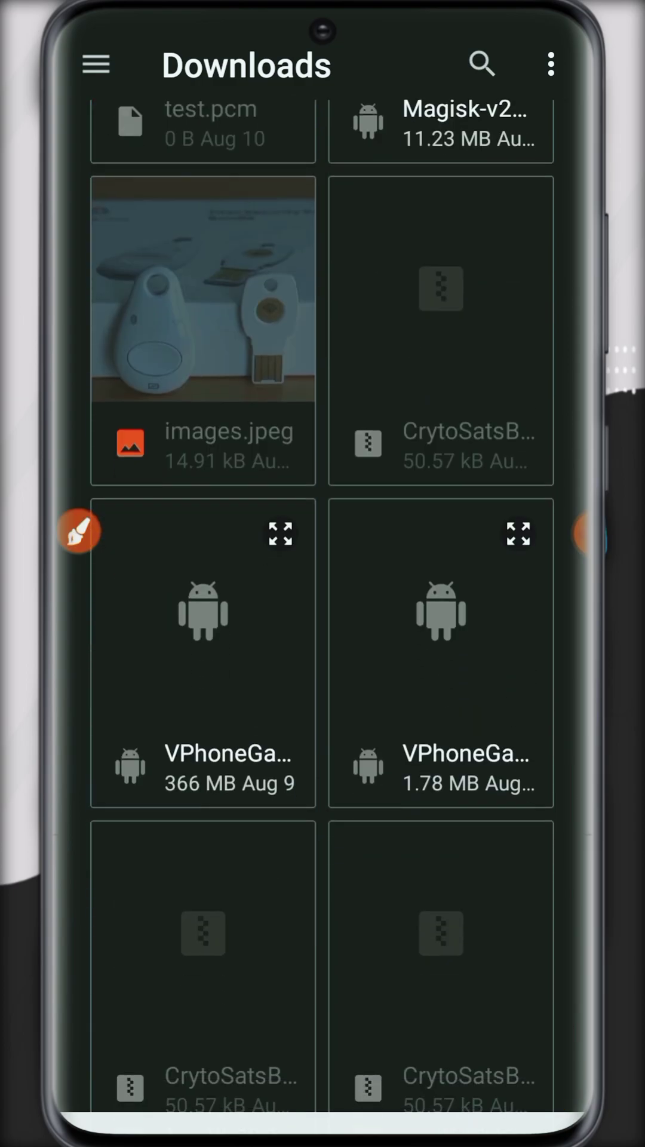
{"action": "scroll", "coordinate": [324, 628], "scroll_direction": "down", "scroll_amount": 3}
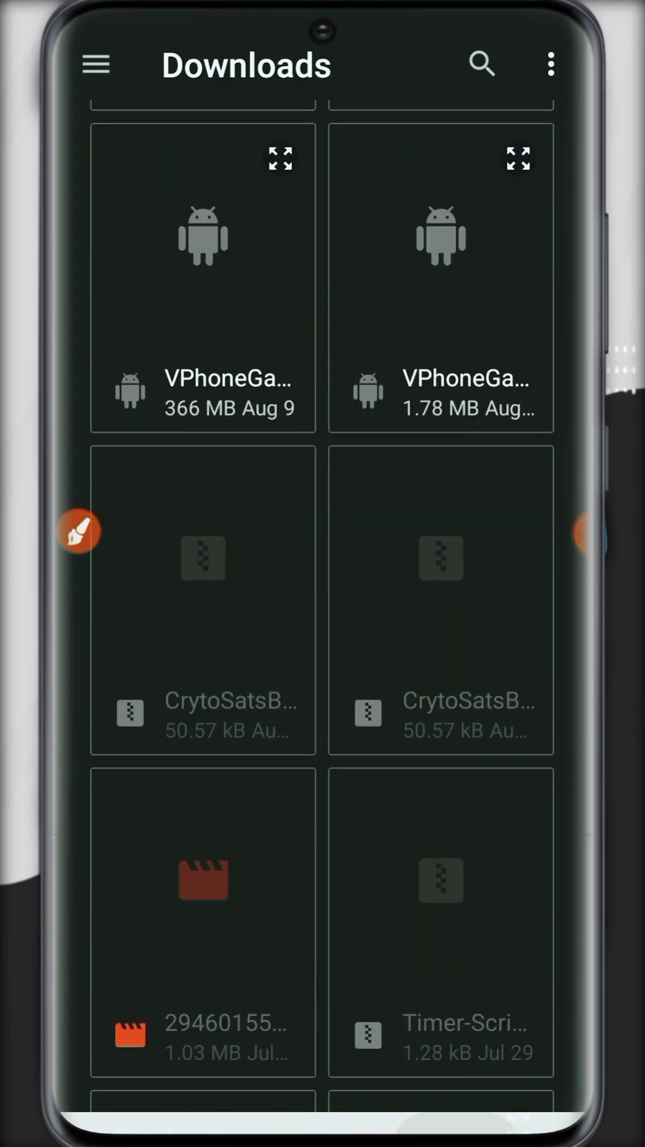
{"action": "key", "text": "Escape"}
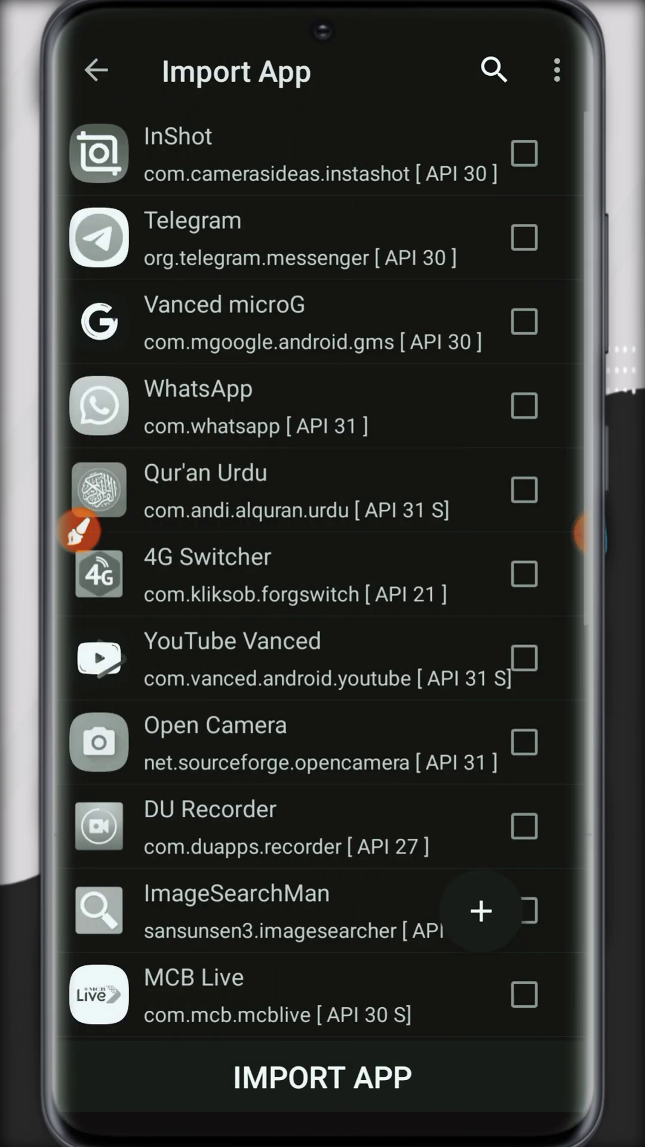
{"action": "left_click", "coordinate": [97, 70]}
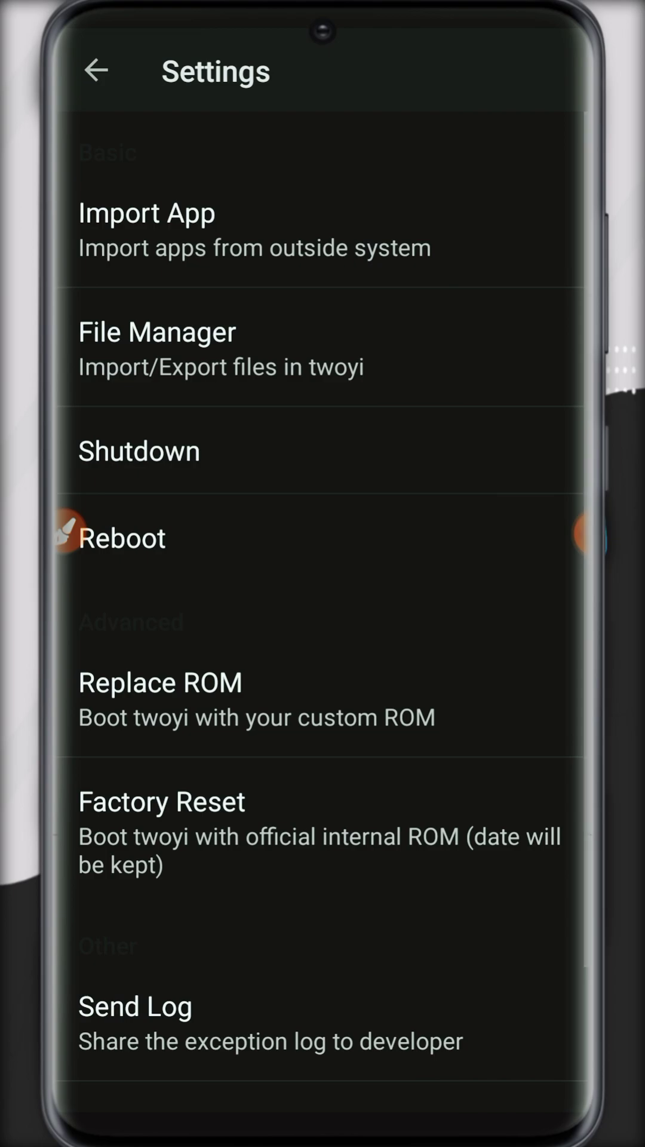
Step: Select images.jpeg in the host Downloads folder within File Manager
{"action": "left_click", "coordinate": [584, 534]}
{"action": "left_click", "coordinate": [318, 1022]}
{"action": "left_click_drag", "start_coordinate": [73, 302], "coordinate": [533, 401]}
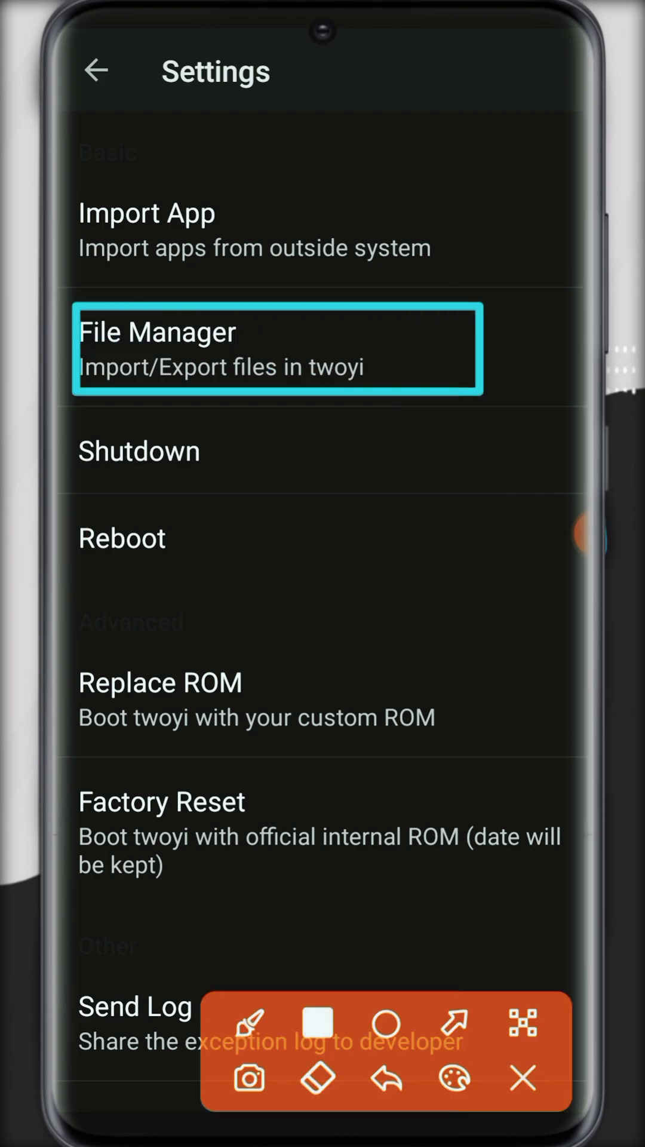
{"action": "left_click", "coordinate": [523, 1079]}
{"action": "left_click", "coordinate": [322, 348]}
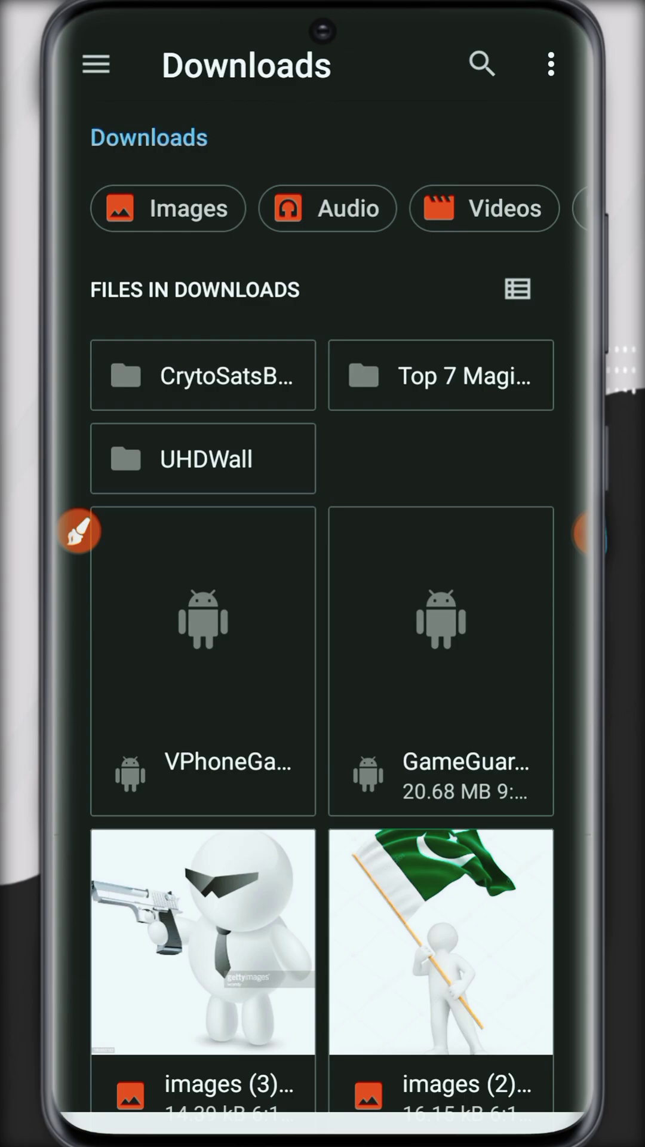
{"action": "scroll", "coordinate": [324, 628], "scroll_direction": "down", "scroll_amount": 8}
{"action": "scroll", "coordinate": [323, 627], "scroll_direction": "down", "scroll_amount": 6}
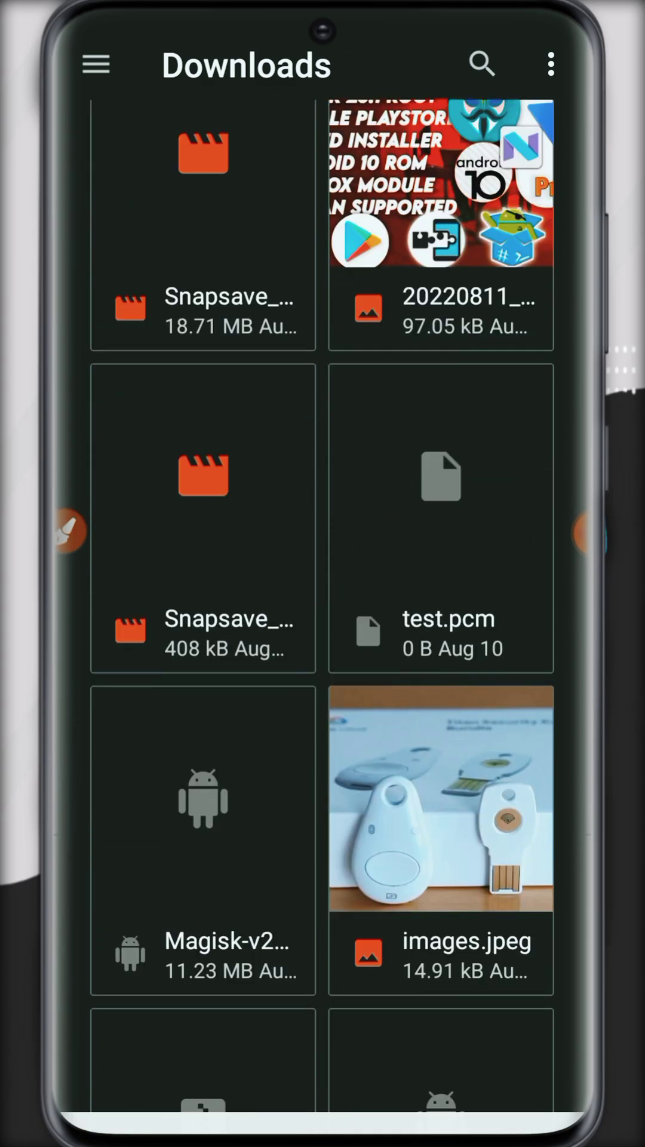
{"action": "scroll", "coordinate": [323, 627], "scroll_direction": "down", "scroll_amount": 2}
{"action": "left_click", "coordinate": [441, 664]}
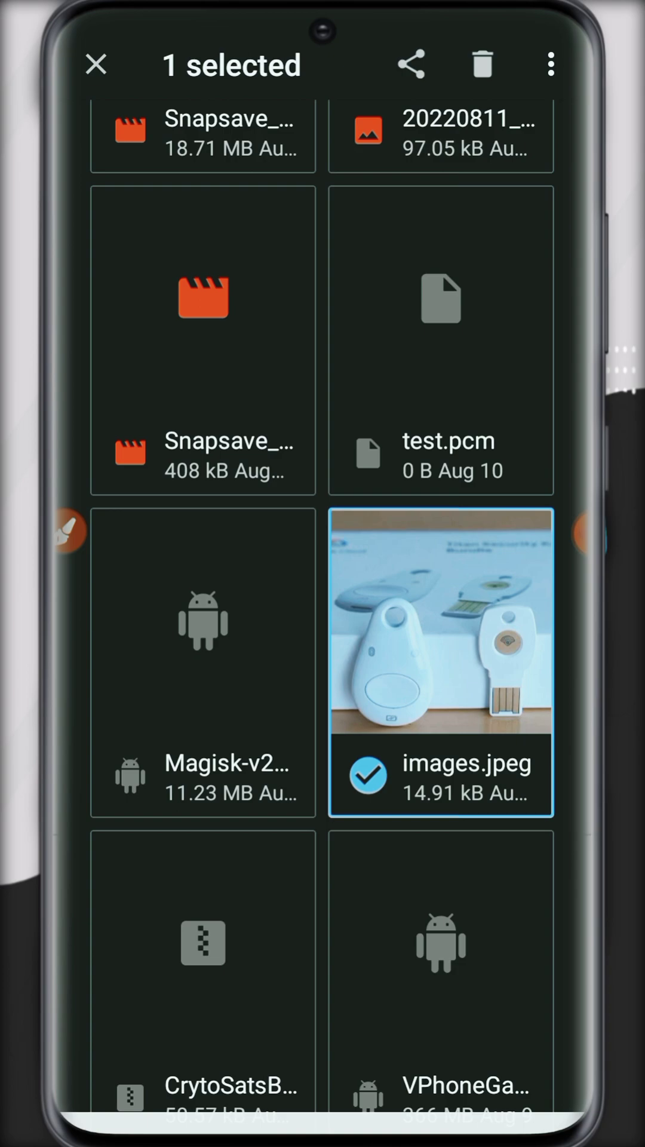
Step: Choose Copy to… from the file's ⋮ actions menu
{"action": "left_click", "coordinate": [70, 531]}
{"action": "left_click", "coordinate": [317, 1022]}
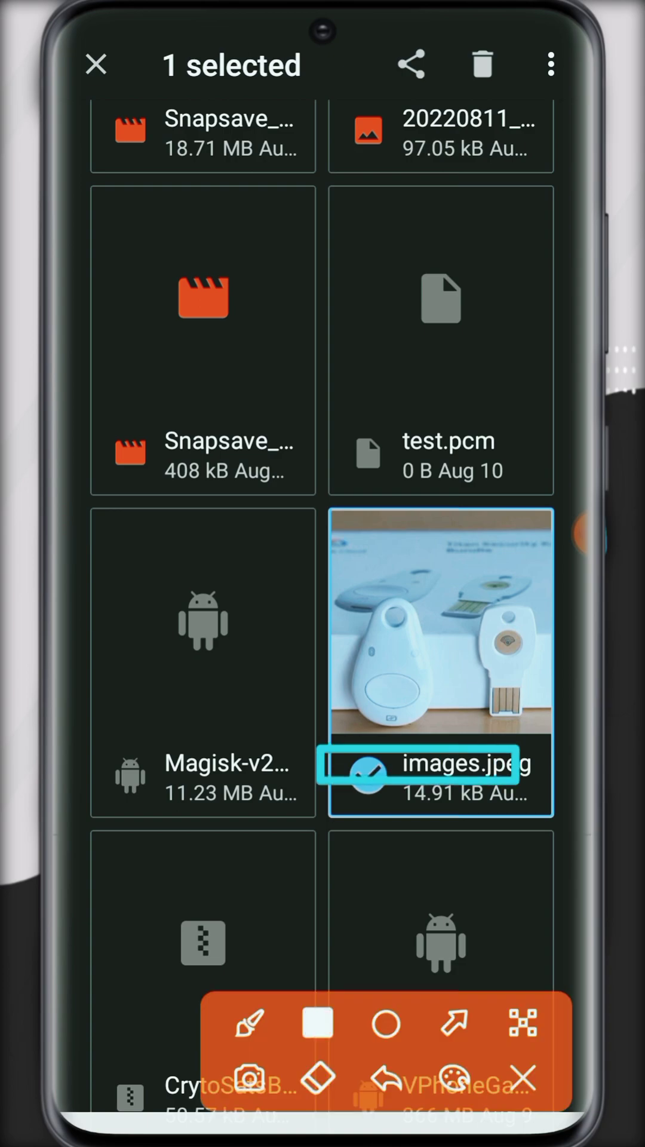
{"action": "left_click_drag", "start_coordinate": [319, 746], "coordinate": [568, 819]}
{"action": "left_click", "coordinate": [524, 1080]}
{"action": "left_click", "coordinate": [78, 532]}
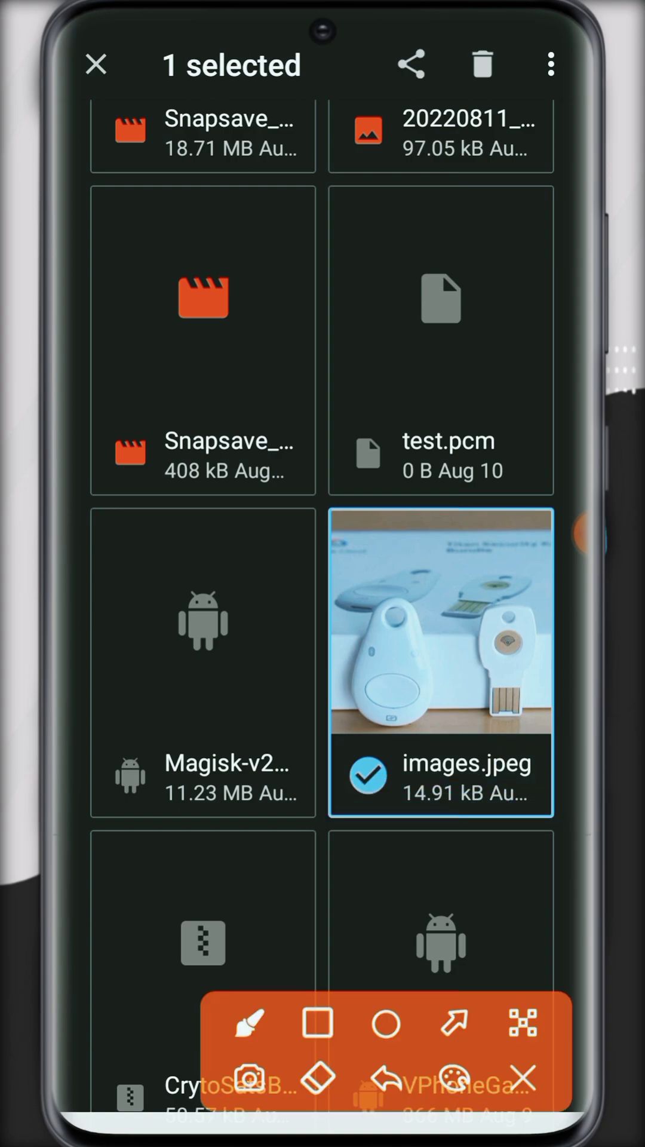
{"action": "left_click", "coordinate": [455, 1023]}
{"action": "left_click_drag", "start_coordinate": [270, 699], "coordinate": [551, 65]}
{"action": "left_click", "coordinate": [524, 1080]}
{"action": "left_click", "coordinate": [551, 65]}
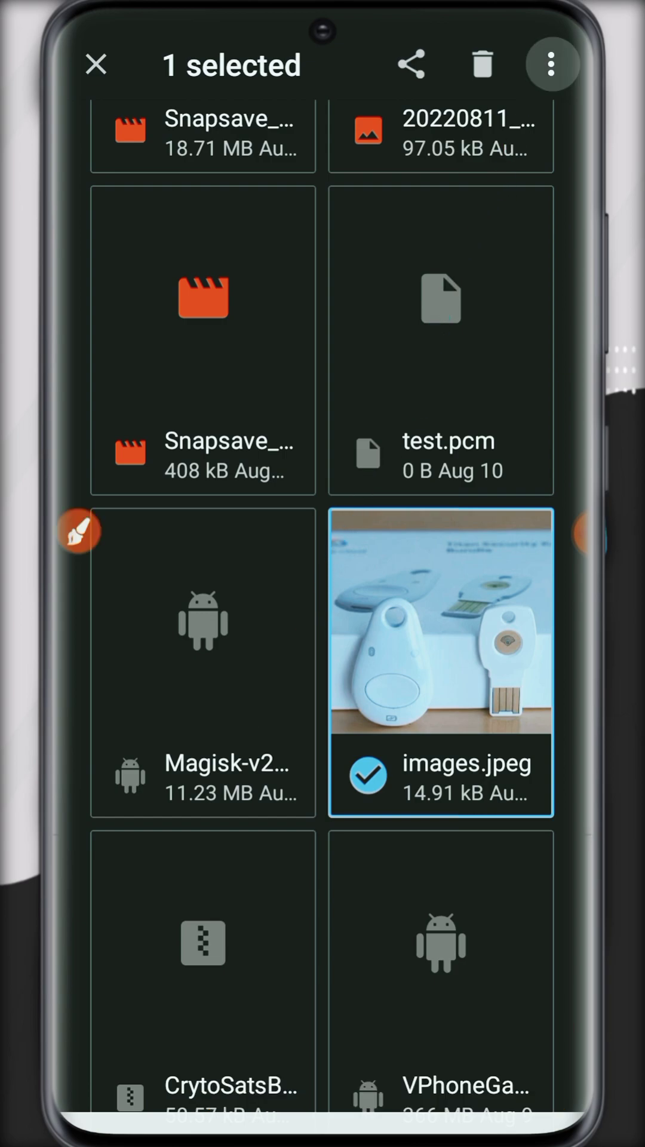
{"action": "left_click", "coordinate": [77, 532]}
{"action": "left_click", "coordinate": [317, 1023]}
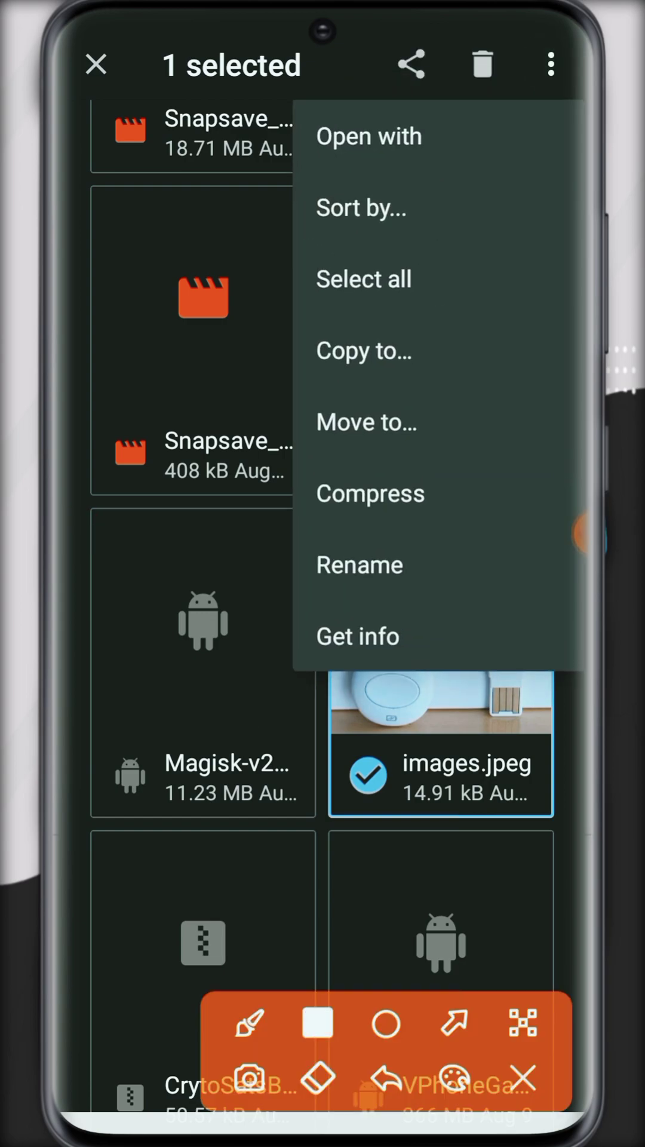
{"action": "left_click_drag", "start_coordinate": [255, 309], "coordinate": [507, 380]}
{"action": "left_click", "coordinate": [524, 1080]}
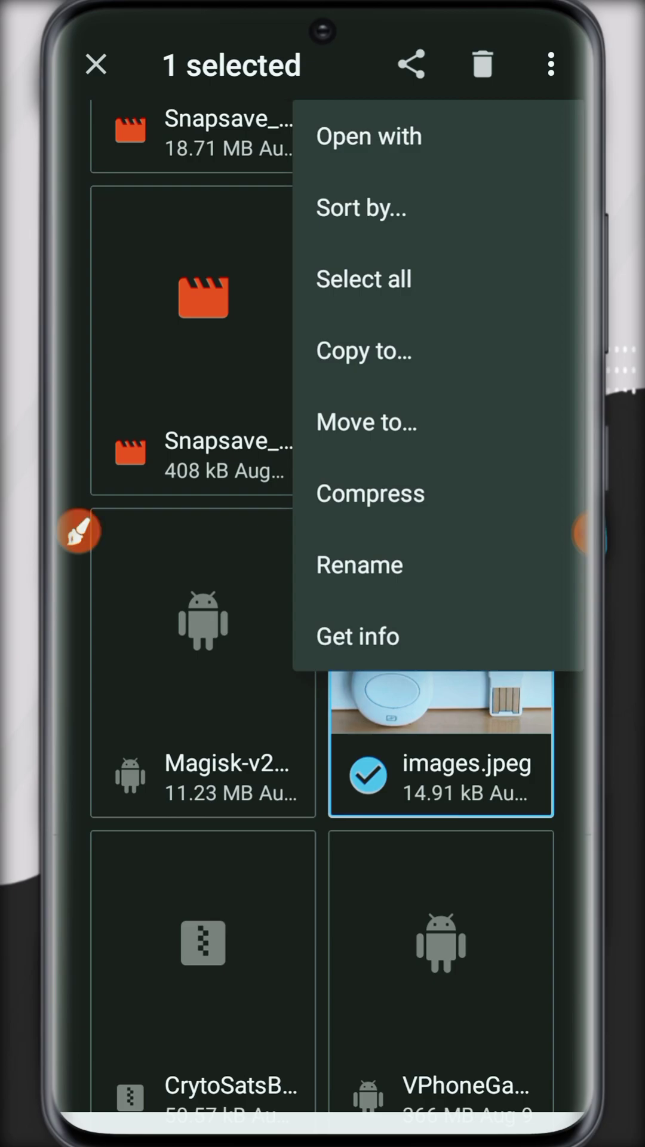
{"action": "left_click", "coordinate": [364, 351]}
Step: Pick Twoyi's sdcard as the copy destination in the navigation drawer
{"action": "left_click", "coordinate": [78, 531]}
{"action": "left_click", "coordinate": [454, 1023]}
{"action": "left_click_drag", "start_coordinate": [385, 530], "coordinate": [96, 64]}
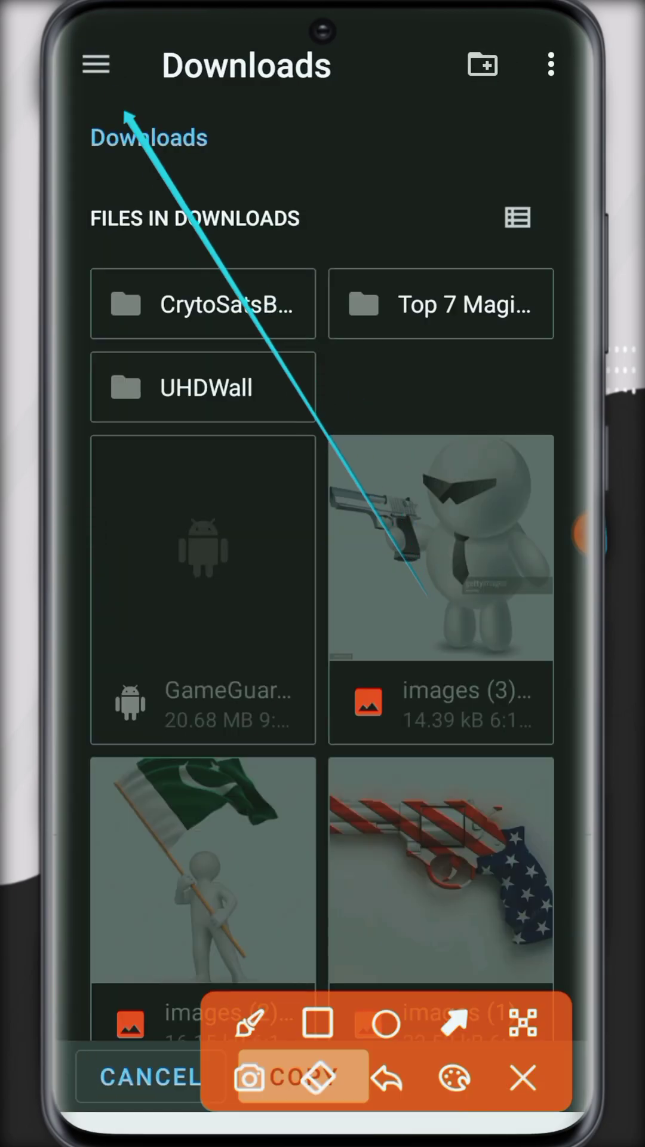
{"action": "left_click", "coordinate": [524, 1080]}
{"action": "left_click", "coordinate": [96, 65]}
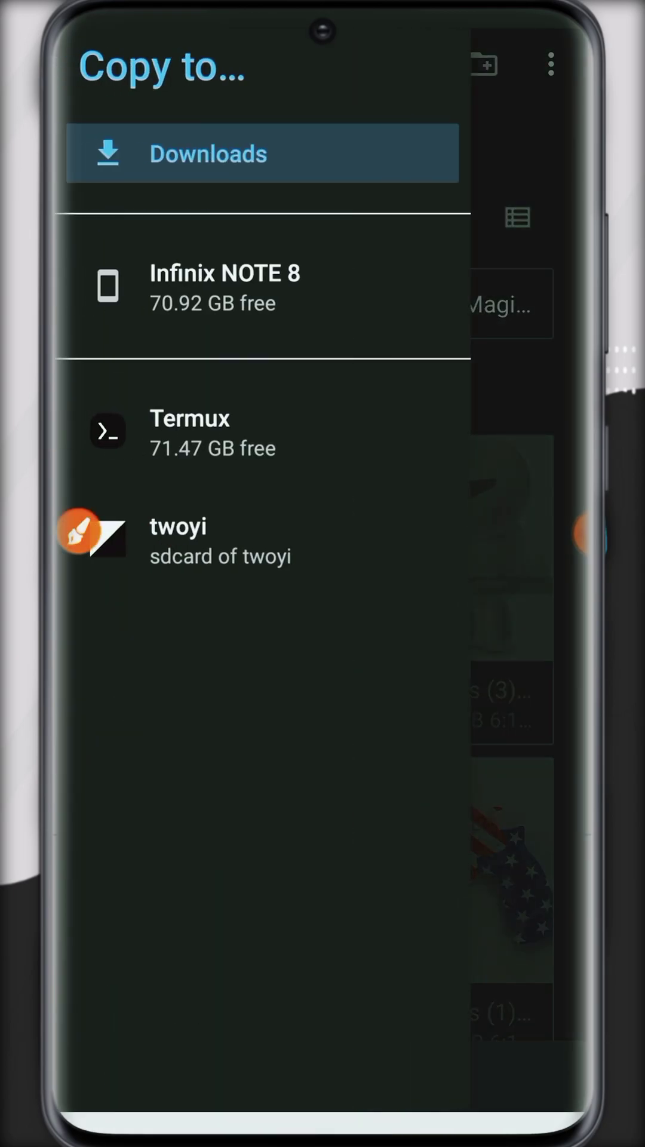
{"action": "left_click", "coordinate": [79, 532]}
{"action": "left_click", "coordinate": [317, 1022]}
{"action": "left_click_drag", "start_coordinate": [59, 496], "coordinate": [374, 594]}
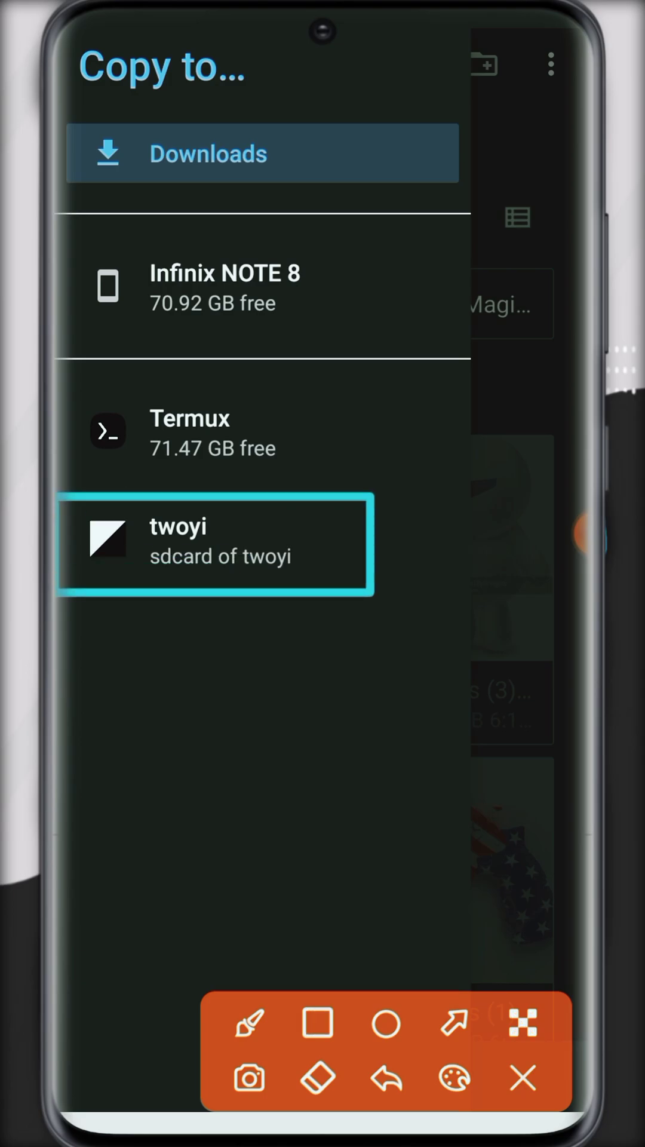
{"action": "left_click", "coordinate": [524, 1080]}
{"action": "left_click", "coordinate": [215, 543]}
Step: Copy images.jpeg into the Download folder on Twoyi's sdcard
{"action": "left_click", "coordinate": [78, 531]}
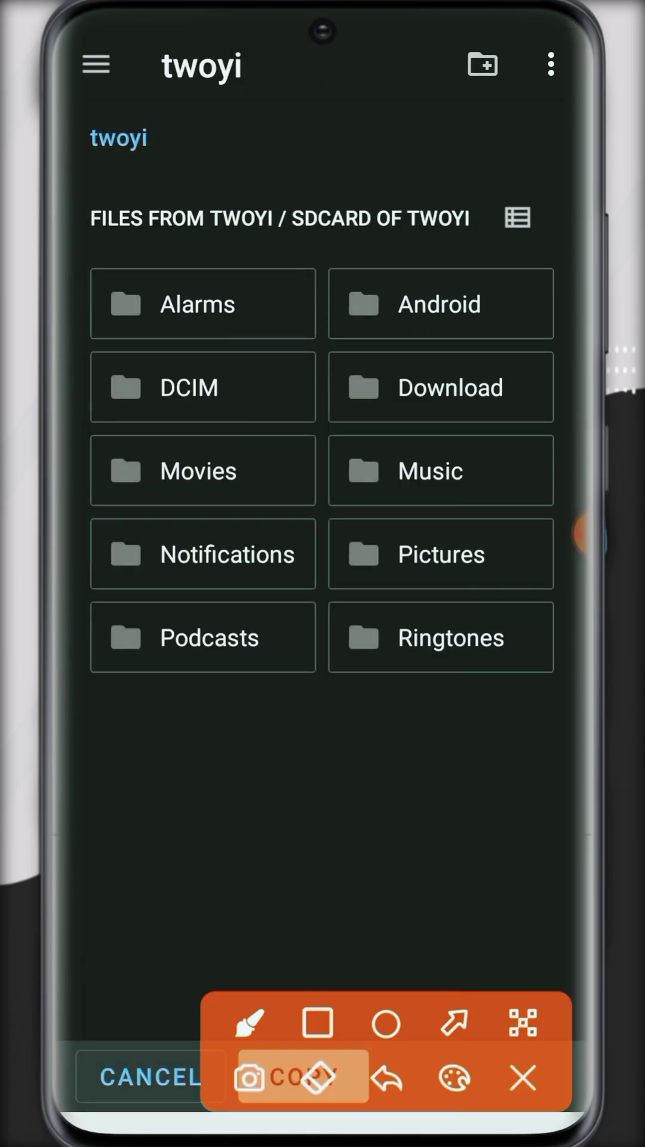
{"action": "left_click", "coordinate": [316, 1023]}
{"action": "left_click_drag", "start_coordinate": [289, 348], "coordinate": [582, 436]}
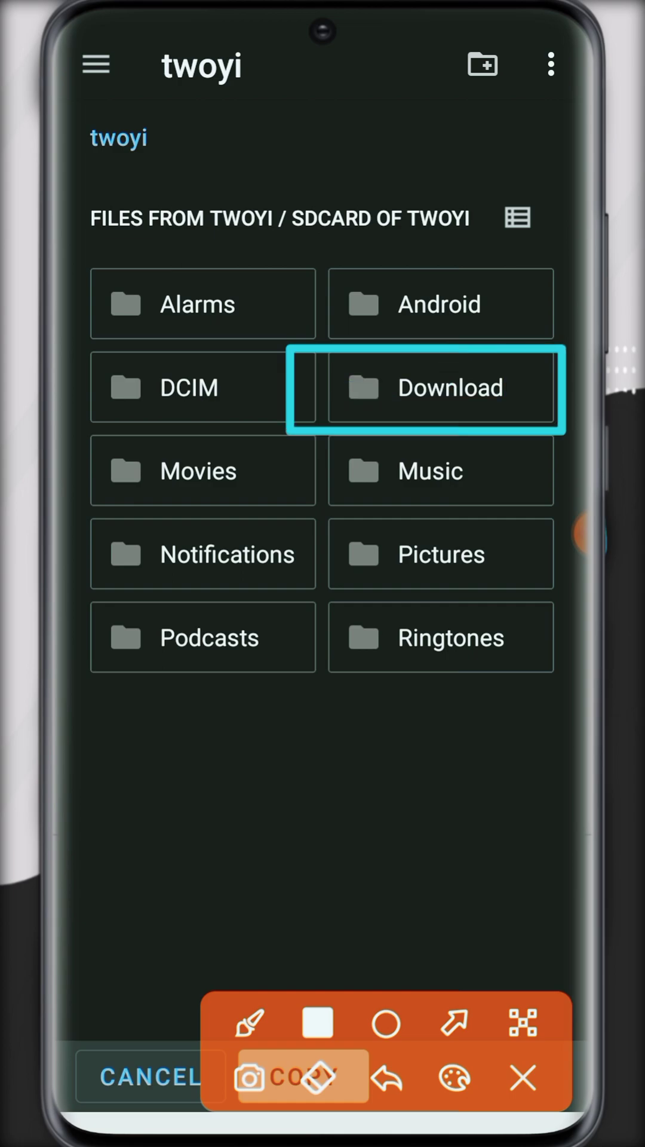
{"action": "left_click", "coordinate": [523, 1079]}
{"action": "left_click", "coordinate": [441, 387]}
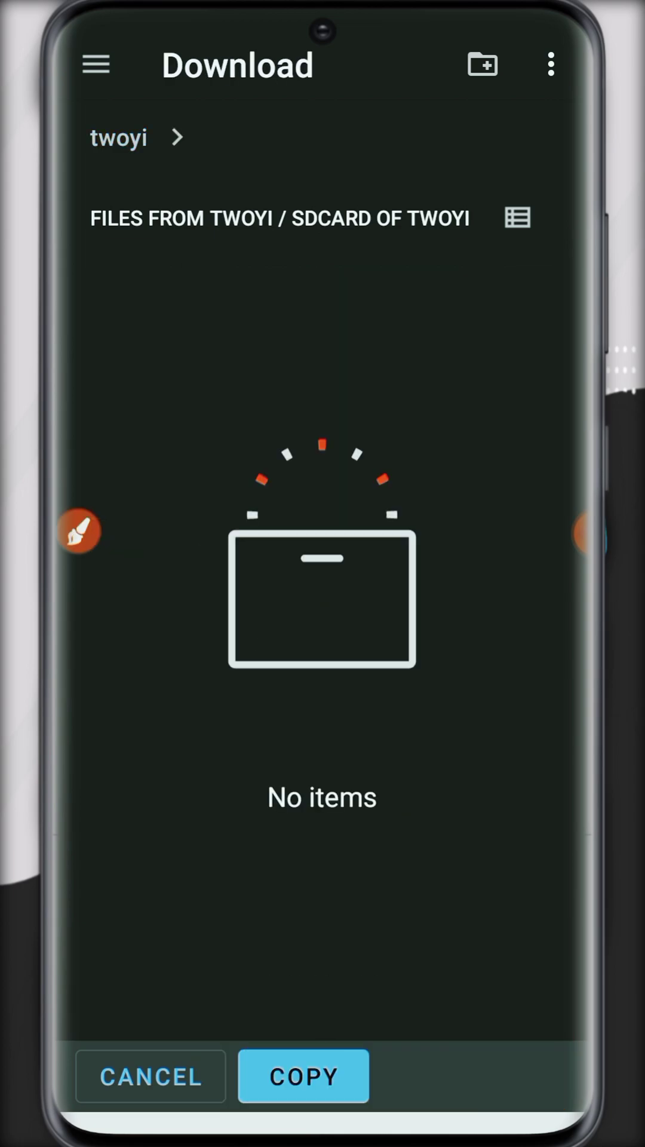
{"action": "left_click", "coordinate": [79, 532]}
{"action": "left_click_drag", "start_coordinate": [368, 987], "coordinate": [493, 610]}
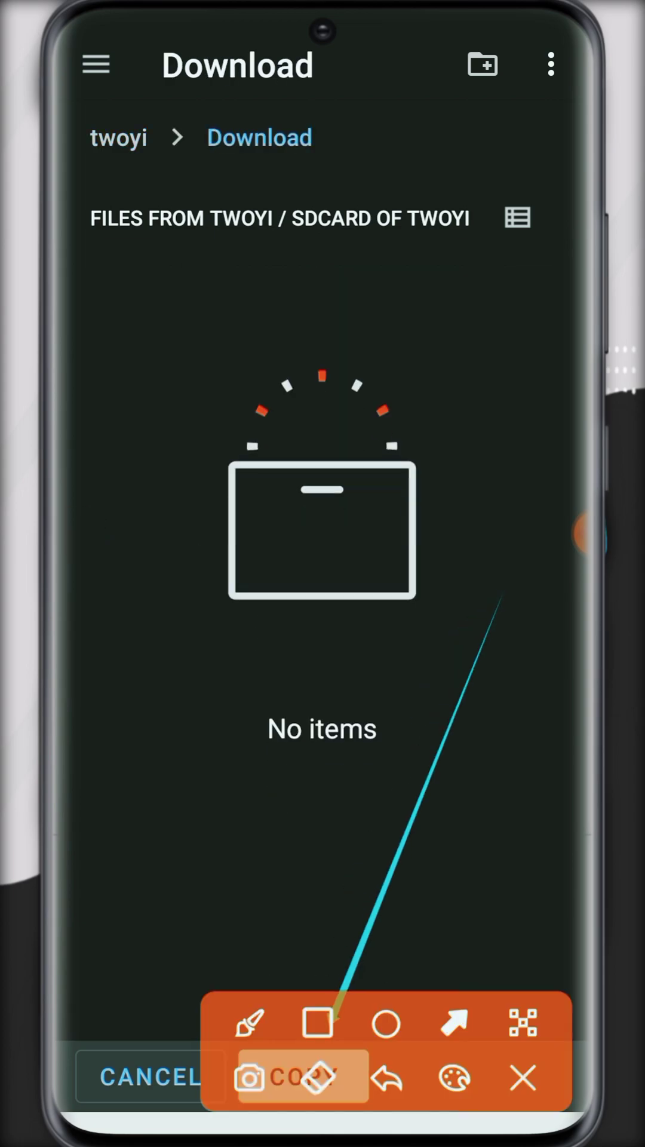
{"action": "left_click", "coordinate": [524, 1080]}
{"action": "left_click", "coordinate": [303, 1076]}
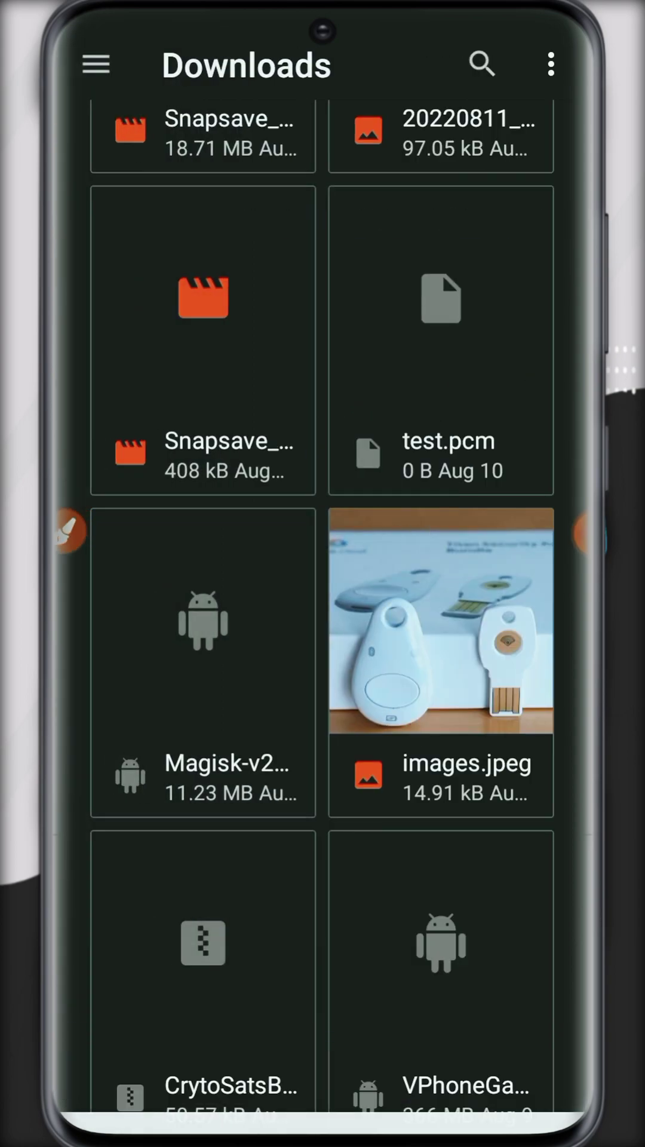
{"action": "scroll", "coordinate": [323, 628], "scroll_direction": "up", "scroll_amount": 10}
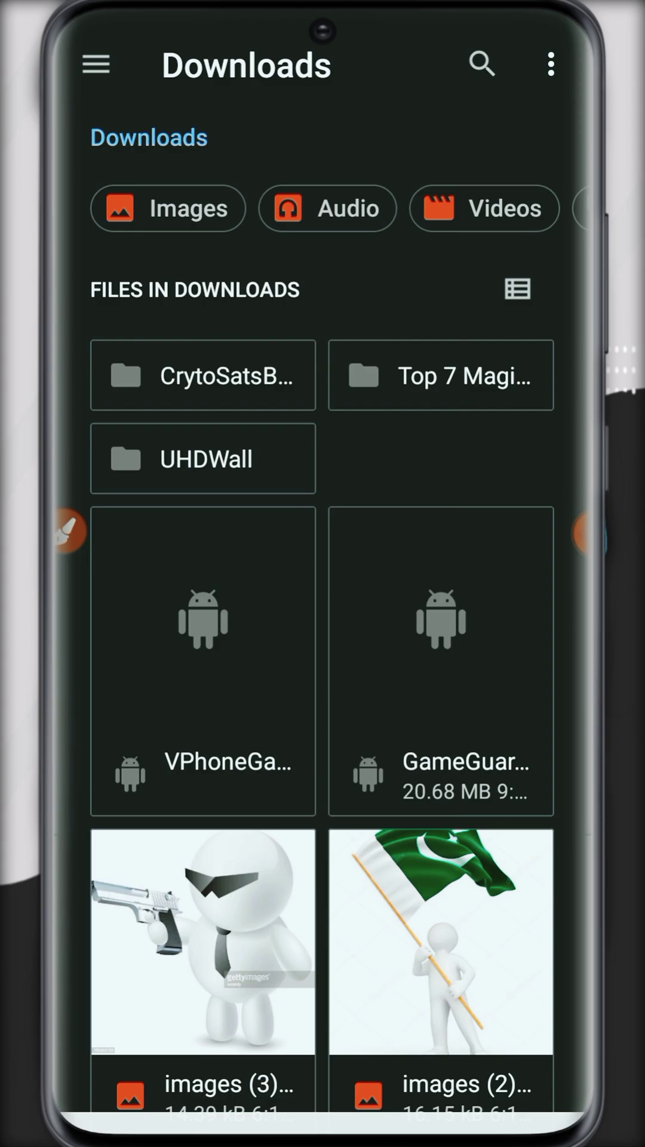
Step: Switch to Infinix NOTE 8 storage and select the data folder
{"action": "left_click", "coordinate": [96, 65]}
{"action": "left_click", "coordinate": [215, 615]}
{"action": "scroll", "coordinate": [324, 717], "scroll_direction": "down", "scroll_amount": 5}
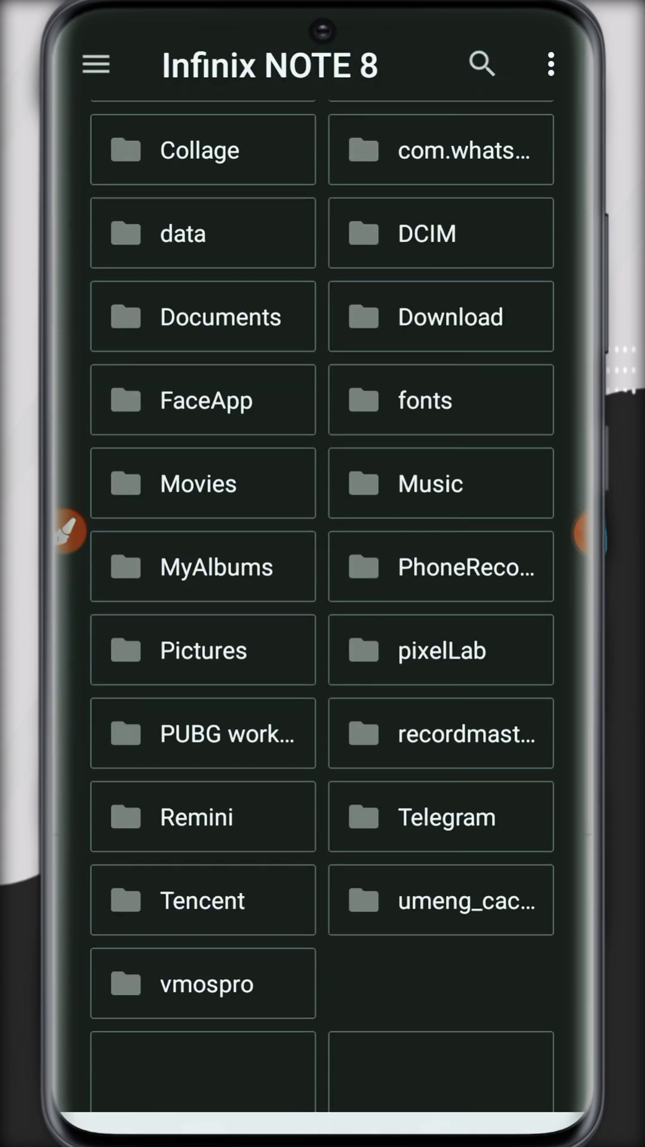
{"action": "scroll", "coordinate": [323, 573], "scroll_direction": "up", "scroll_amount": 5}
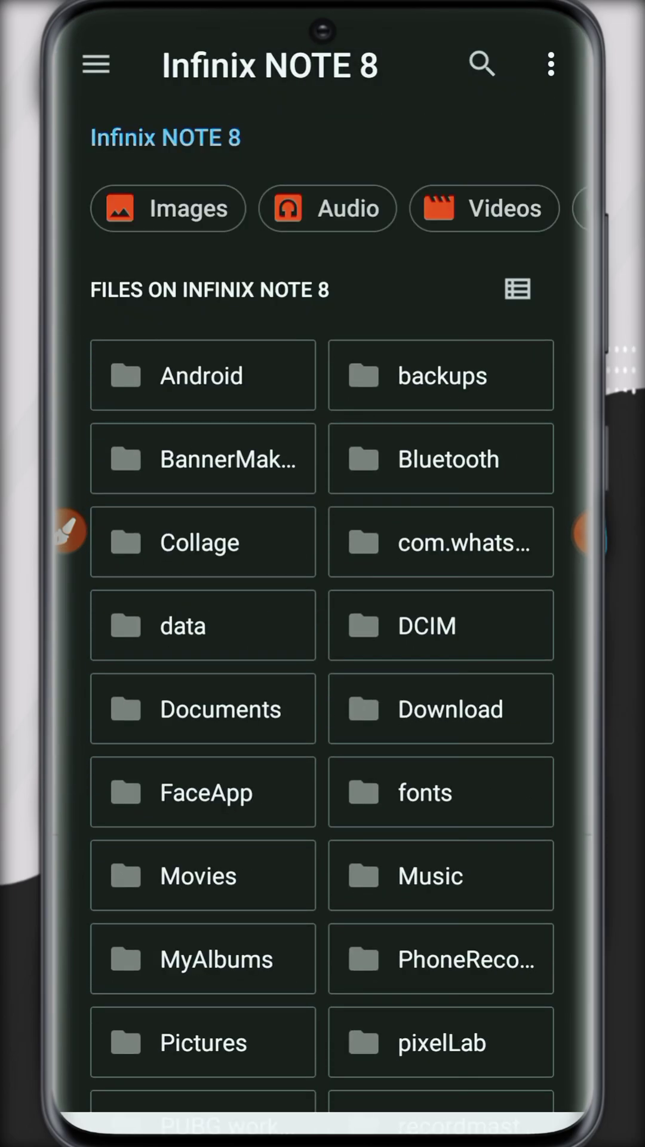
{"action": "left_click", "coordinate": [203, 626]}
Step: Open the data folder's ⋮ actions menu, dismiss it and clear the selection
{"action": "left_click", "coordinate": [70, 531]}
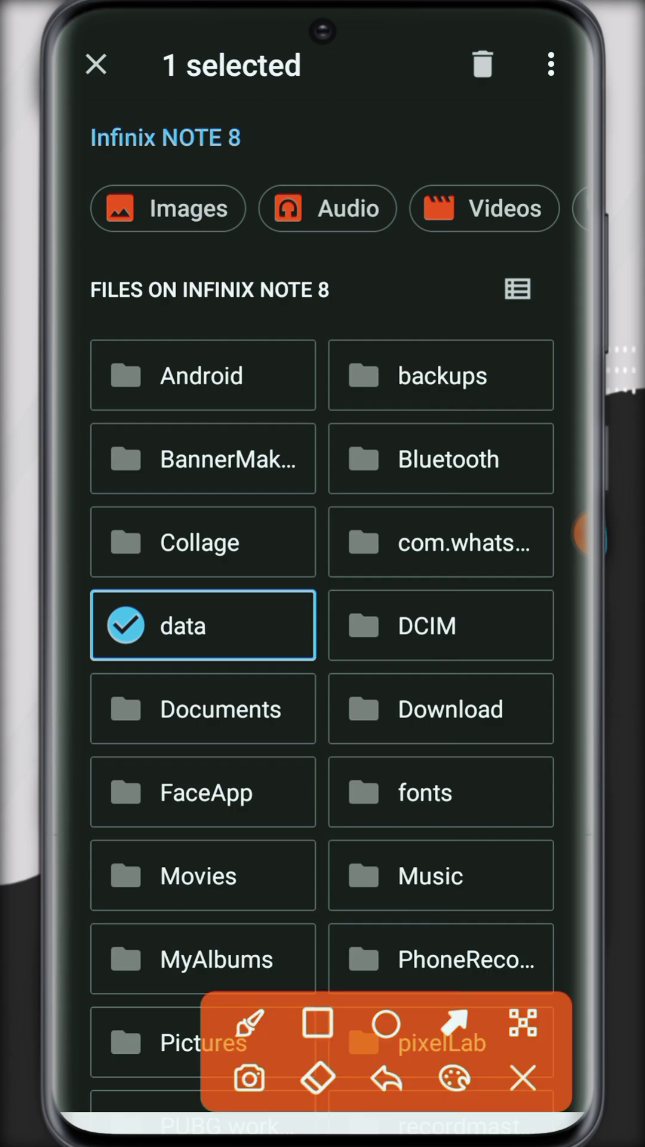
{"action": "left_click_drag", "start_coordinate": [334, 628], "coordinate": [547, 52]}
{"action": "left_click", "coordinate": [524, 1078]}
{"action": "left_click", "coordinate": [551, 65]}
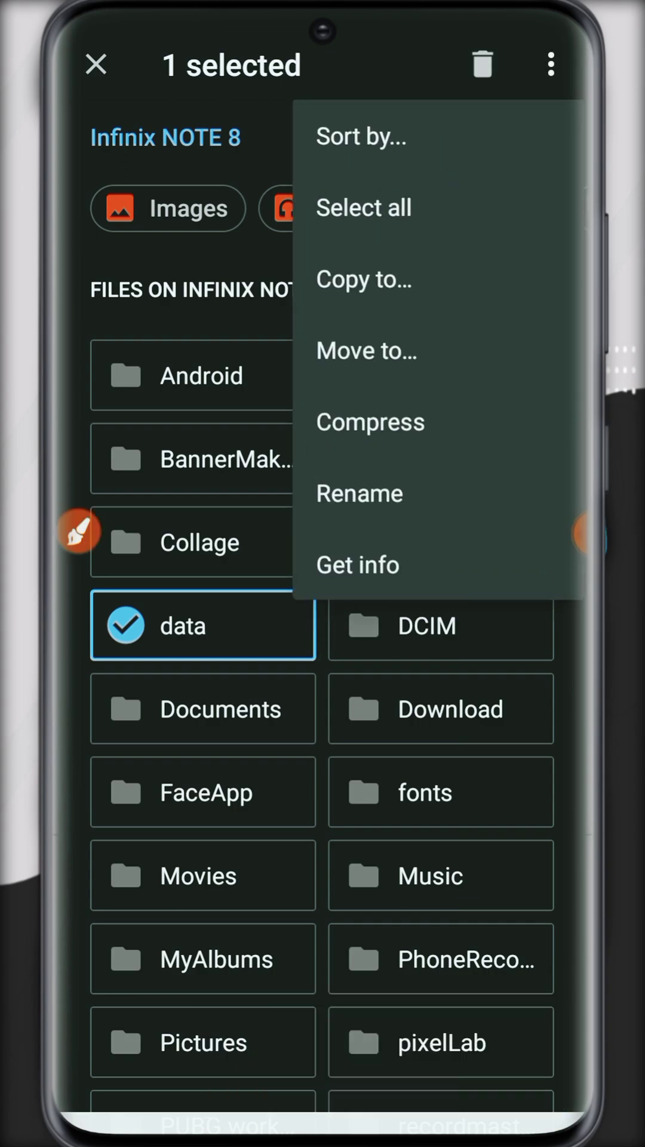
{"action": "left_click", "coordinate": [70, 532]}
{"action": "left_click", "coordinate": [318, 1022]}
{"action": "left_click_drag", "start_coordinate": [291, 231], "coordinate": [551, 327]}
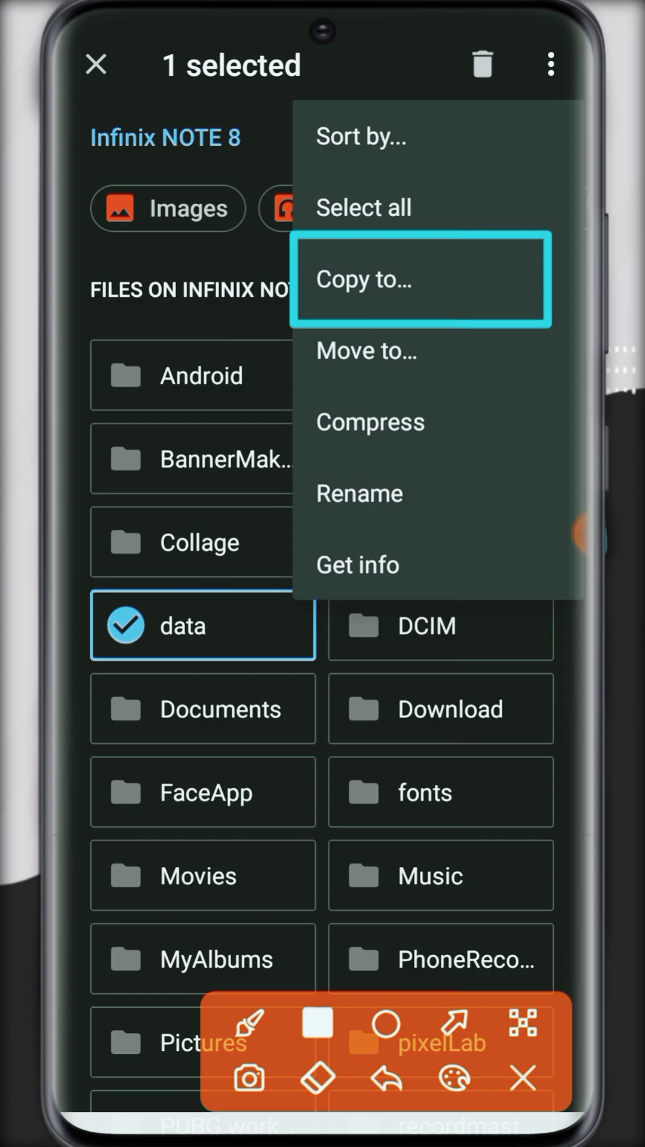
{"action": "left_click", "coordinate": [523, 1079]}
{"action": "left_click", "coordinate": [364, 278]}
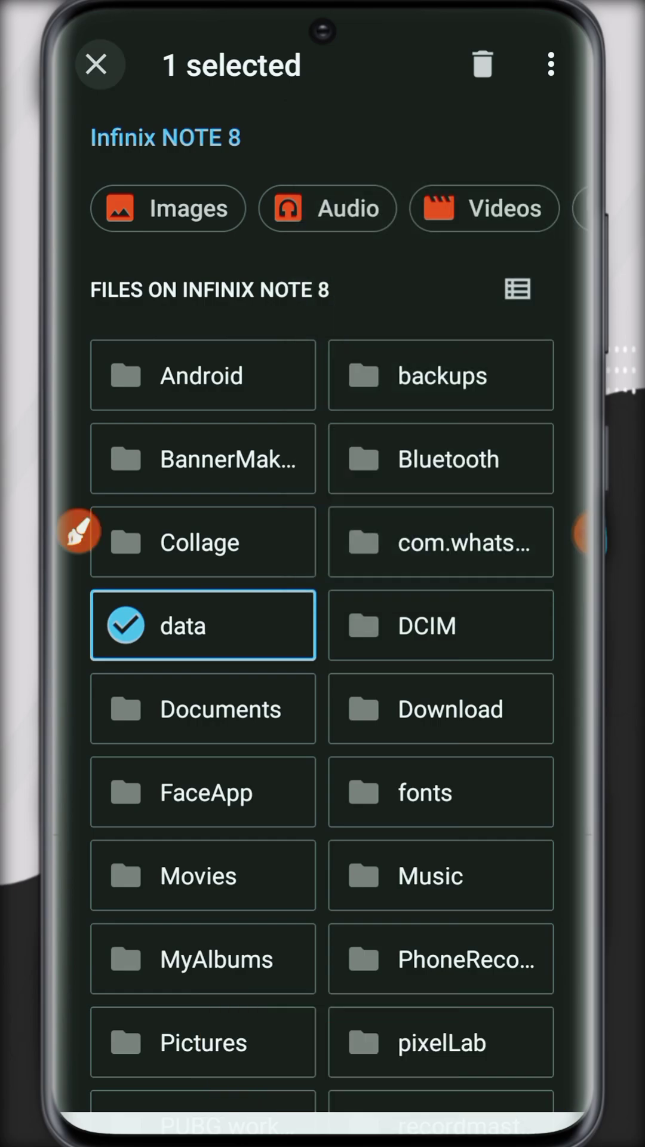
{"action": "left_click", "coordinate": [96, 65]}
{"action": "left_click", "coordinate": [224, 610]}
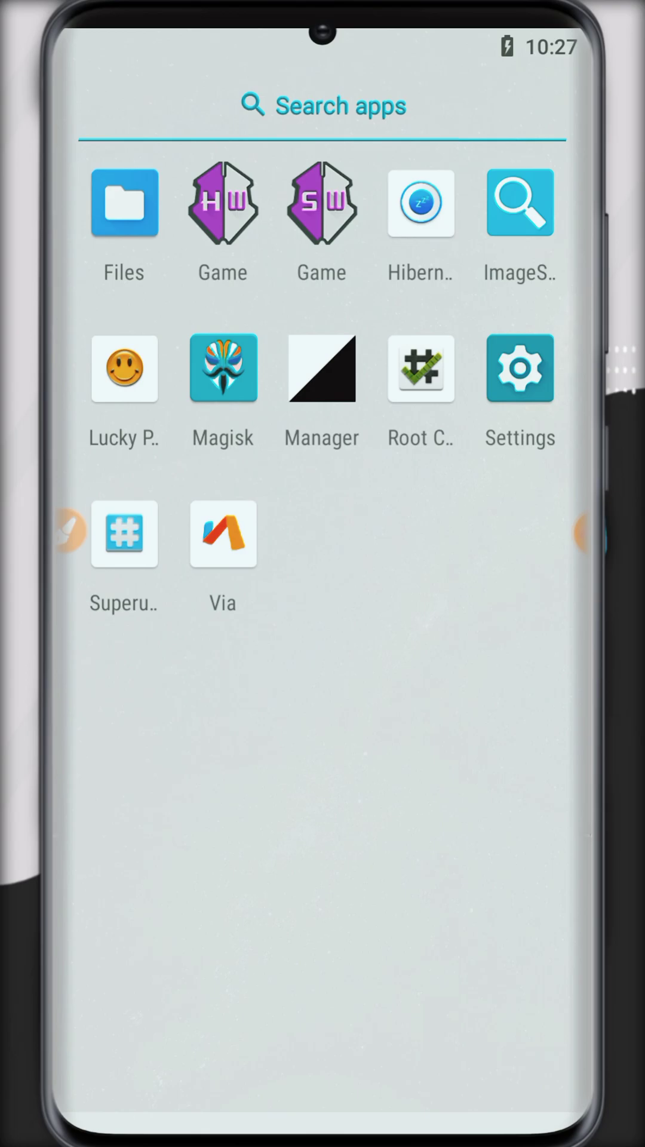
{"action": "left_click", "coordinate": [125, 204]}
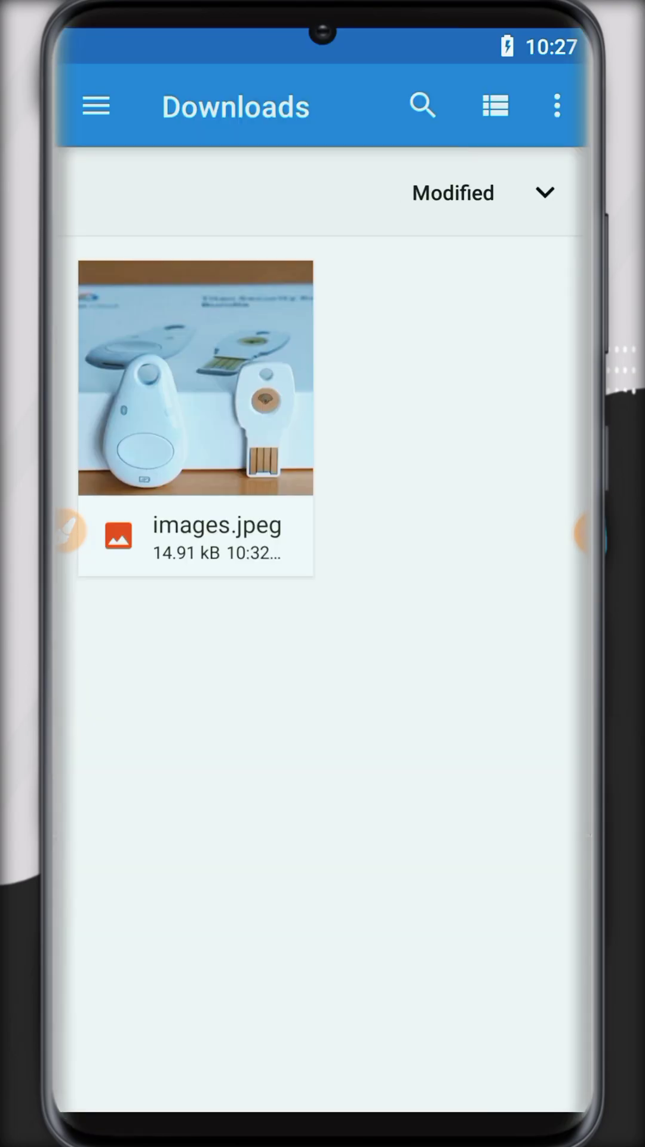
{"action": "left_click", "coordinate": [196, 394]}
{"action": "key", "text": "super"}
{"action": "left_click_drag", "start_coordinate": [324, 924], "coordinate": [322, 359]}
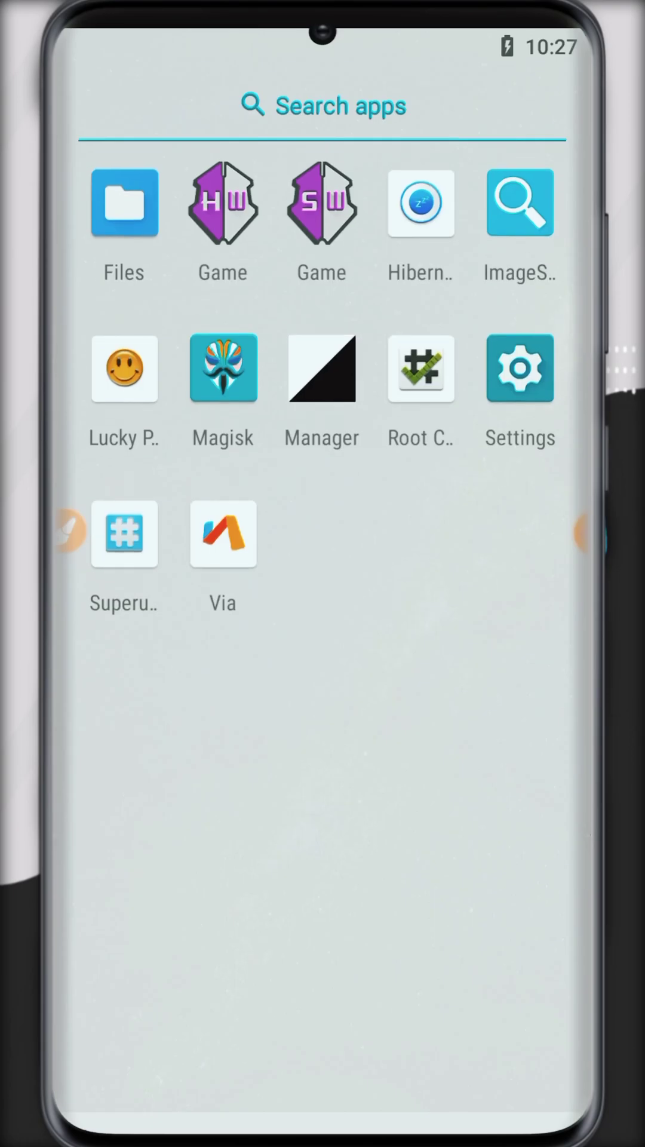
{"action": "left_click", "coordinate": [72, 531]}
{"action": "left_click", "coordinate": [319, 1022]}
{"action": "mouse_move", "coordinate": [154, 155]}
{"action": "left_mouse_down"}
{"action": "mouse_move", "coordinate": [377, 305]}
{"action": "mouse_move", "coordinate": [396, 311]}
{"action": "left_mouse_up"}
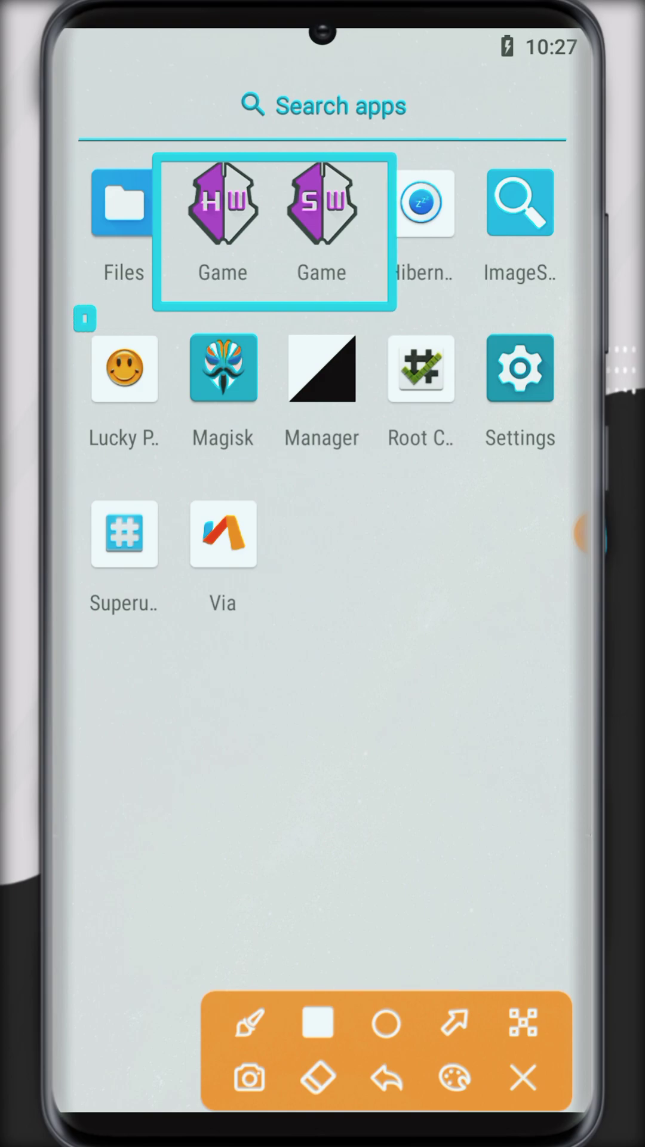
{"action": "left_click_drag", "start_coordinate": [79, 313], "coordinate": [195, 468]}
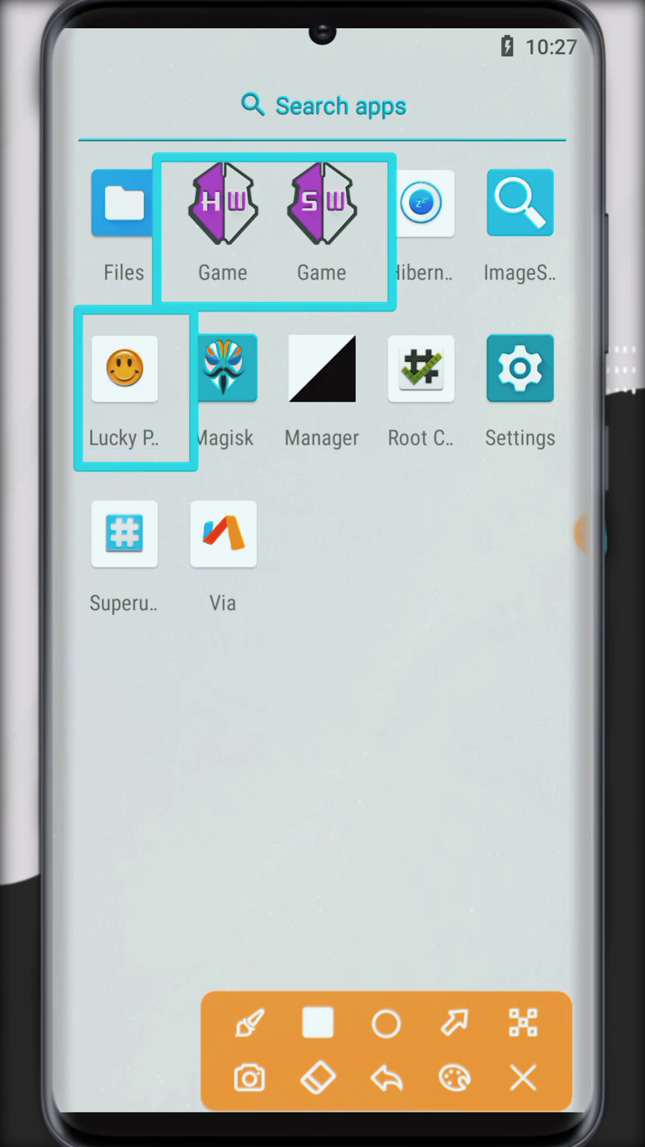
{"action": "left_click_drag", "start_coordinate": [154, 316], "coordinate": [296, 440]}
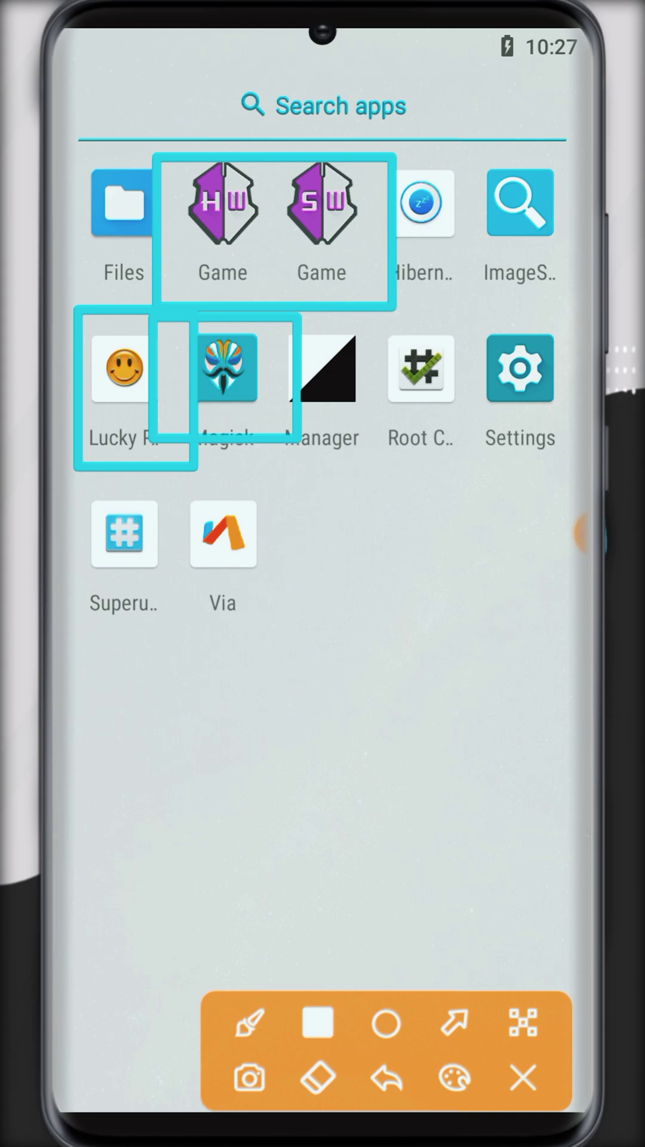
{"action": "left_click_drag", "start_coordinate": [85, 481], "coordinate": [338, 650]}
{"action": "left_click", "coordinate": [522, 1079]}
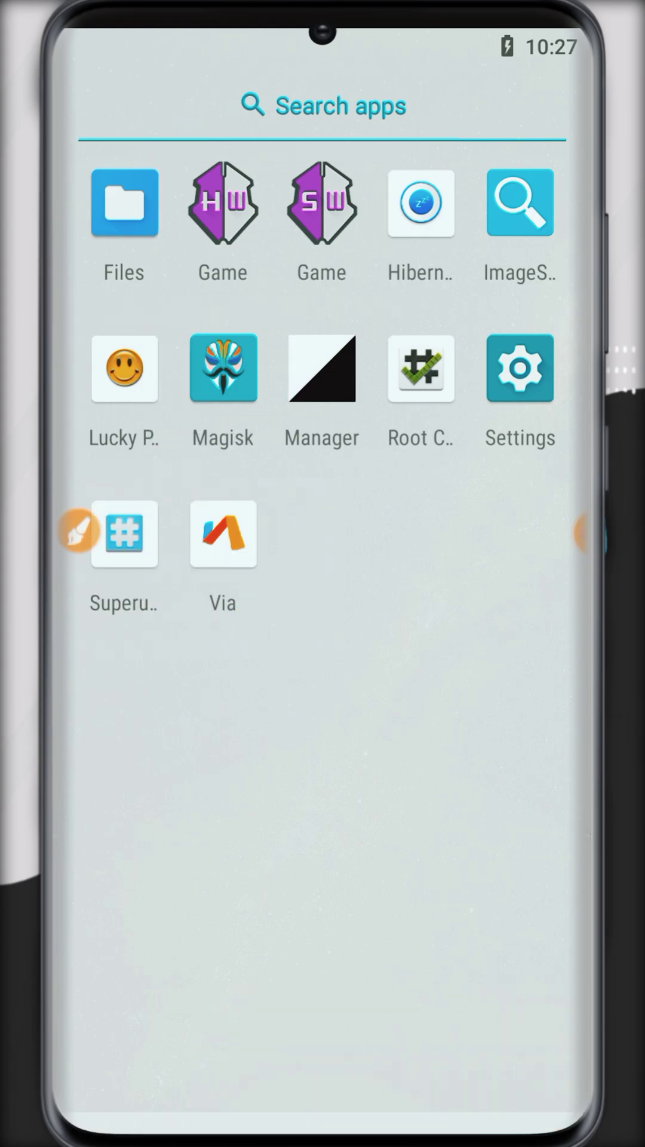
{"action": "left_click", "coordinate": [79, 532]}
{"action": "left_click", "coordinate": [455, 1022]}
{"action": "left_click_drag", "start_coordinate": [310, 806], "coordinate": [430, 399]}
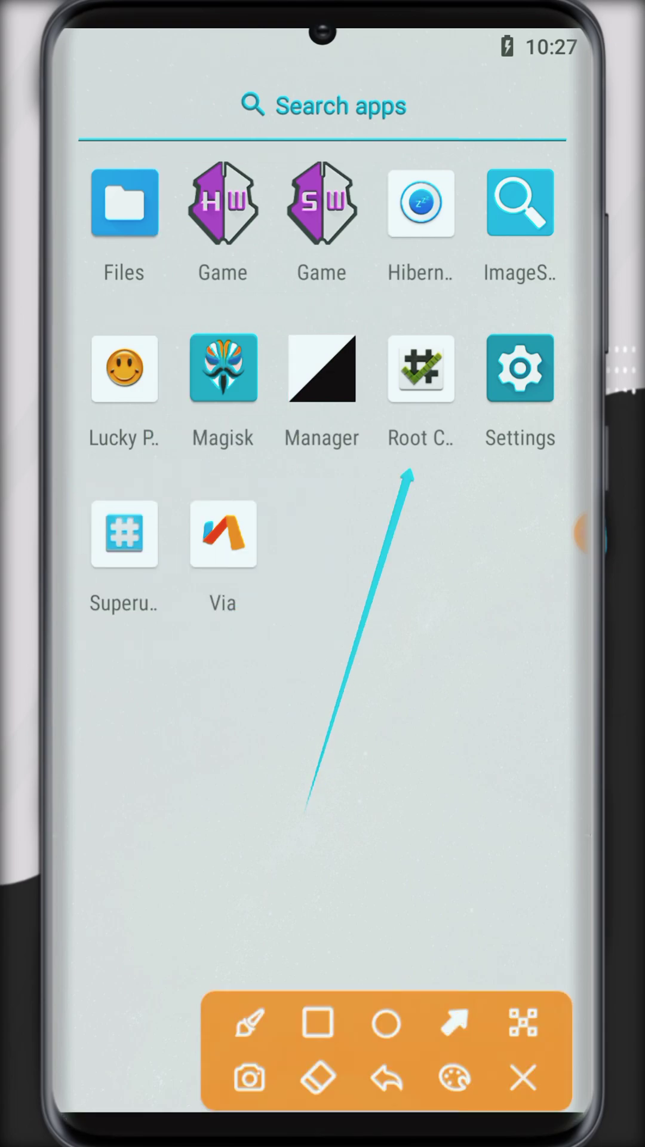
Step: Run Verify Root in Root Checker Basic, confirm the Congratulations result, and go home
{"action": "left_click", "coordinate": [523, 1078]}
{"action": "left_click", "coordinate": [422, 369]}
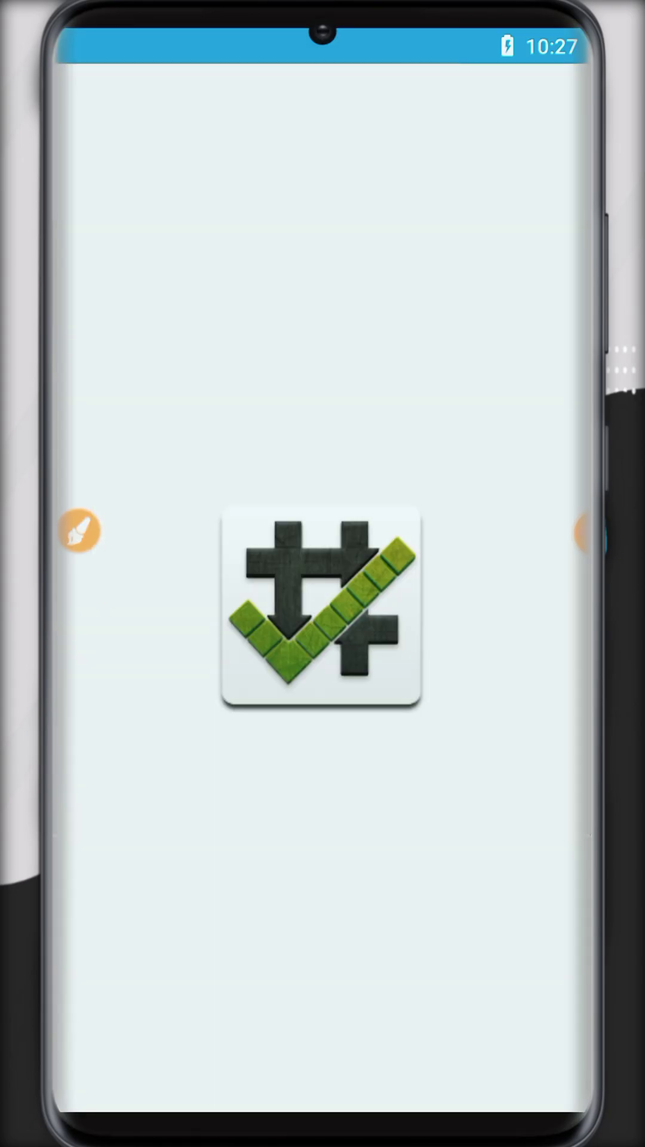
{"action": "left_click", "coordinate": [486, 425]}
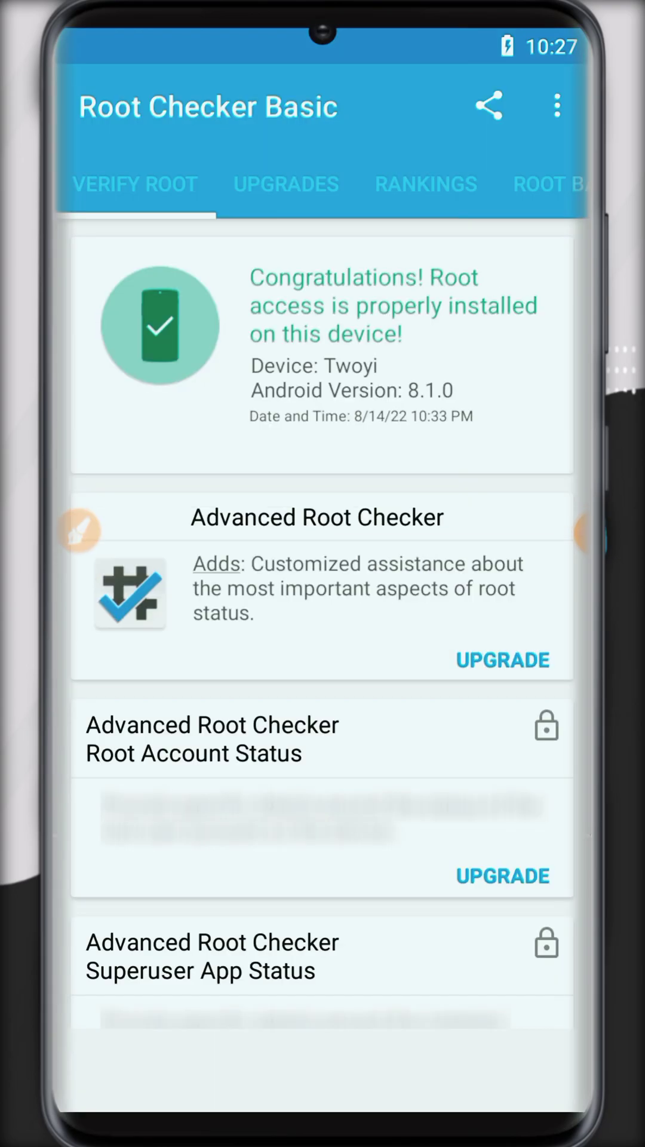
{"action": "left_click", "coordinate": [71, 532]}
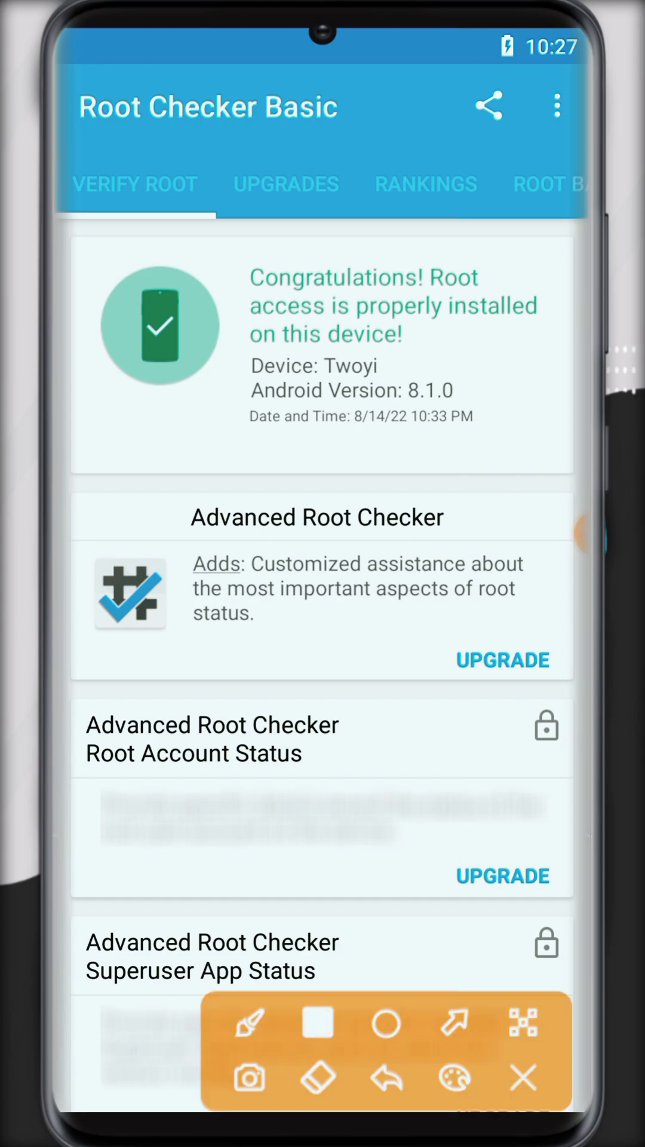
{"action": "left_click_drag", "start_coordinate": [58, 223], "coordinate": [588, 484]}
{"action": "left_click", "coordinate": [524, 1077]}
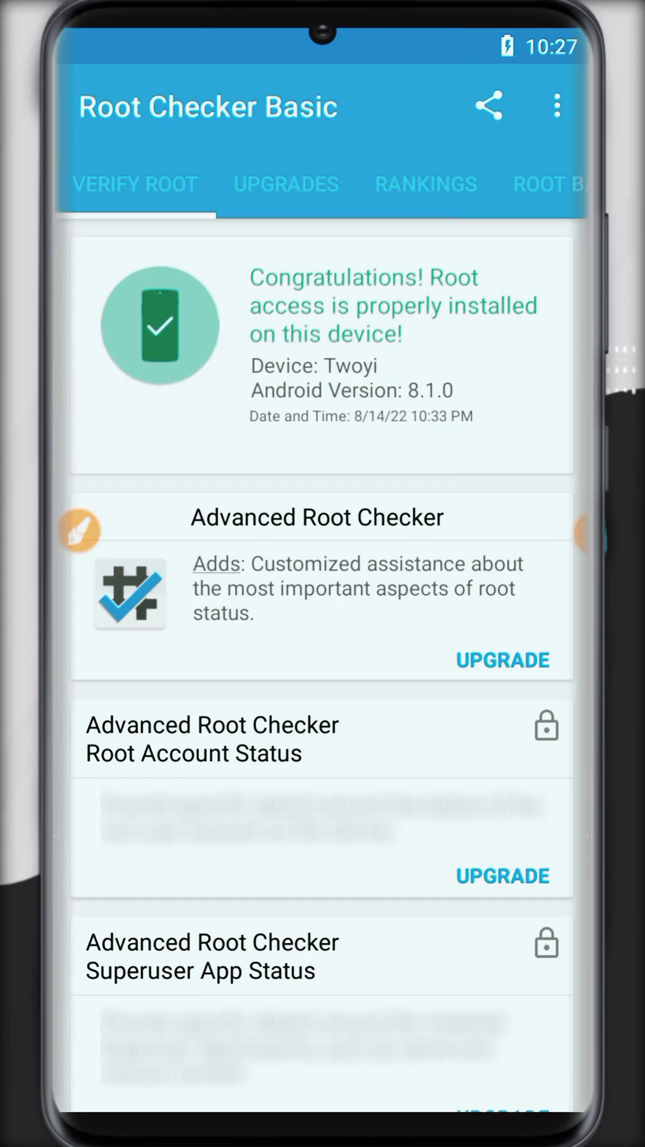
{"action": "key", "text": "alt+Tab"}
{"action": "left_click", "coordinate": [529, 112]}
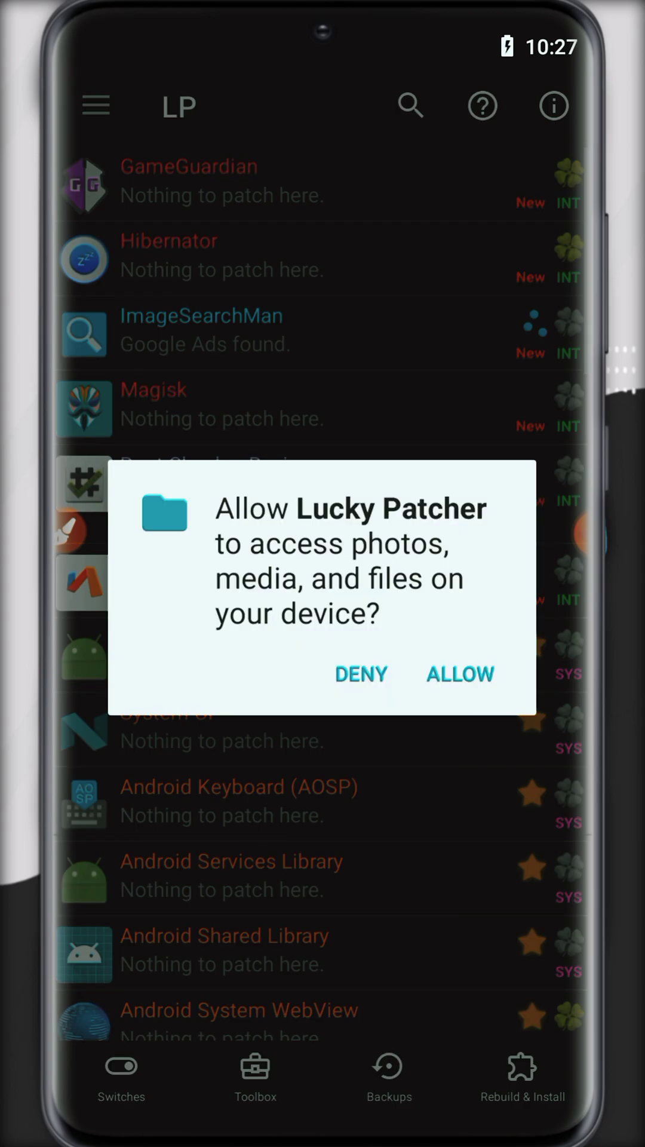
Step: Grant file access, then apply 'Support patch for InApp and LVL emulation' to Root Checker Basic
{"action": "left_click", "coordinate": [460, 674]}
{"action": "scroll", "coordinate": [323, 628], "scroll_direction": "down", "scroll_amount": 10}
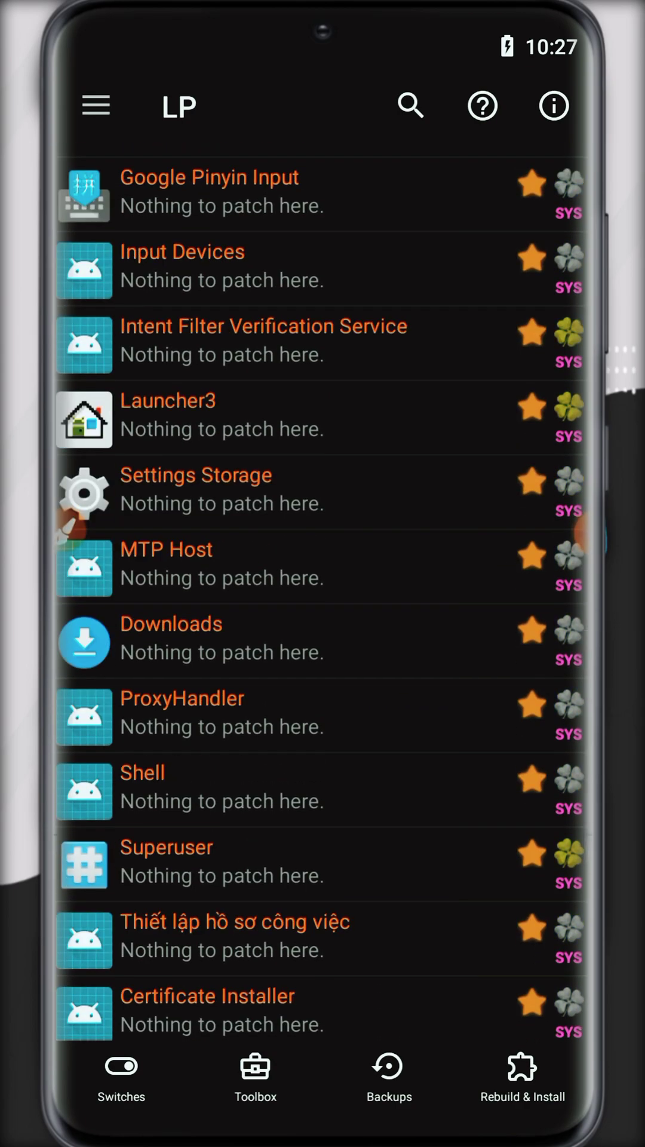
{"action": "scroll", "coordinate": [324, 628], "scroll_direction": "up", "scroll_amount": 10}
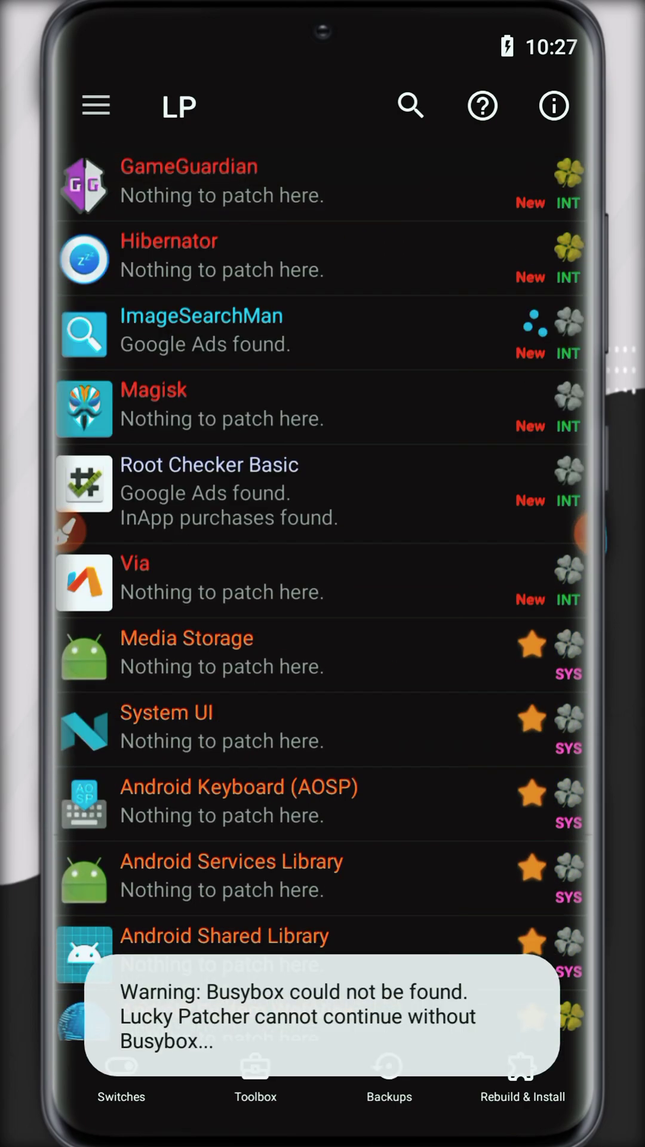
{"action": "left_click", "coordinate": [295, 491]}
{"action": "scroll", "coordinate": [323, 628], "scroll_direction": "down", "scroll_amount": 2}
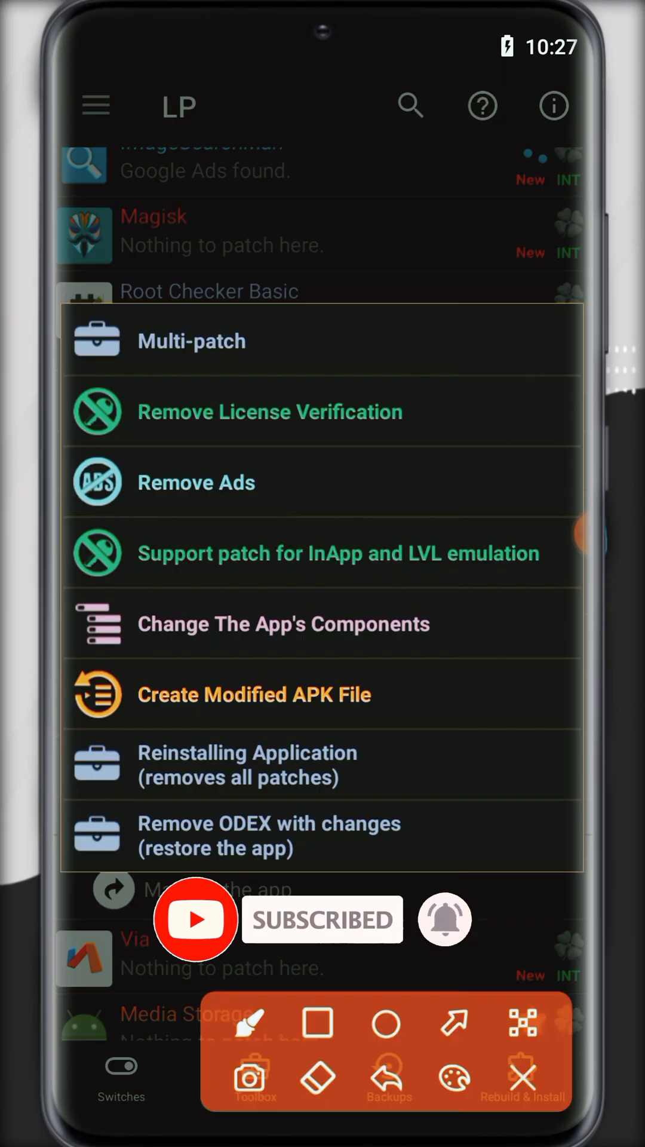
{"action": "left_click", "coordinate": [318, 1022]}
{"action": "left_click_drag", "start_coordinate": [74, 511], "coordinate": [578, 590]}
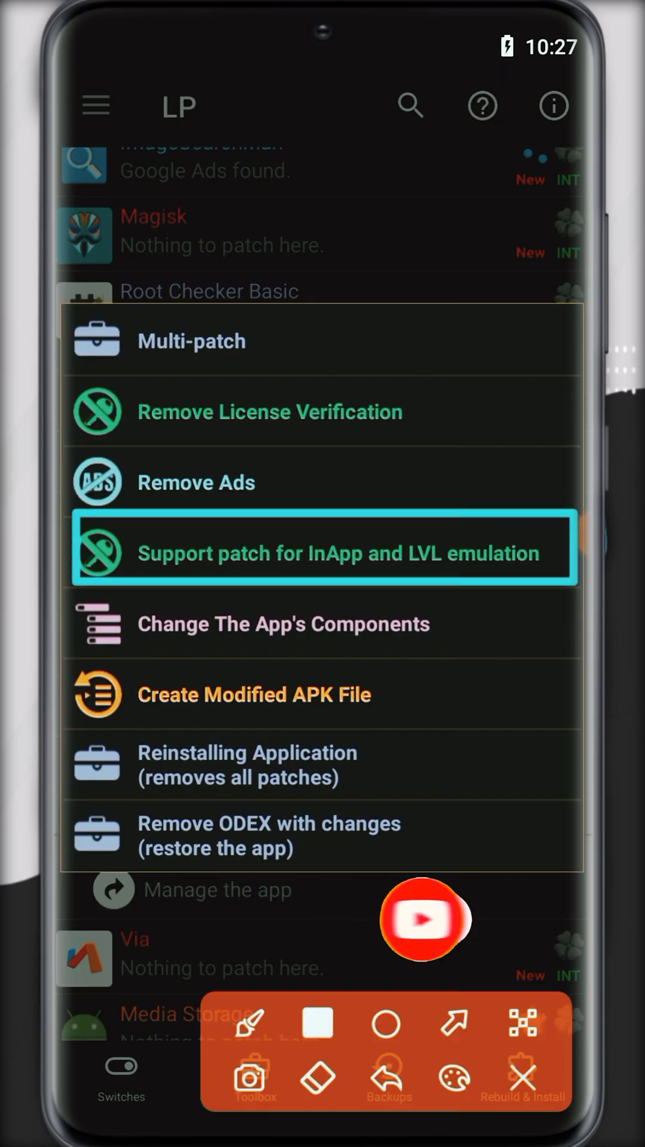
{"action": "left_click", "coordinate": [523, 1076]}
{"action": "left_click", "coordinate": [340, 553]}
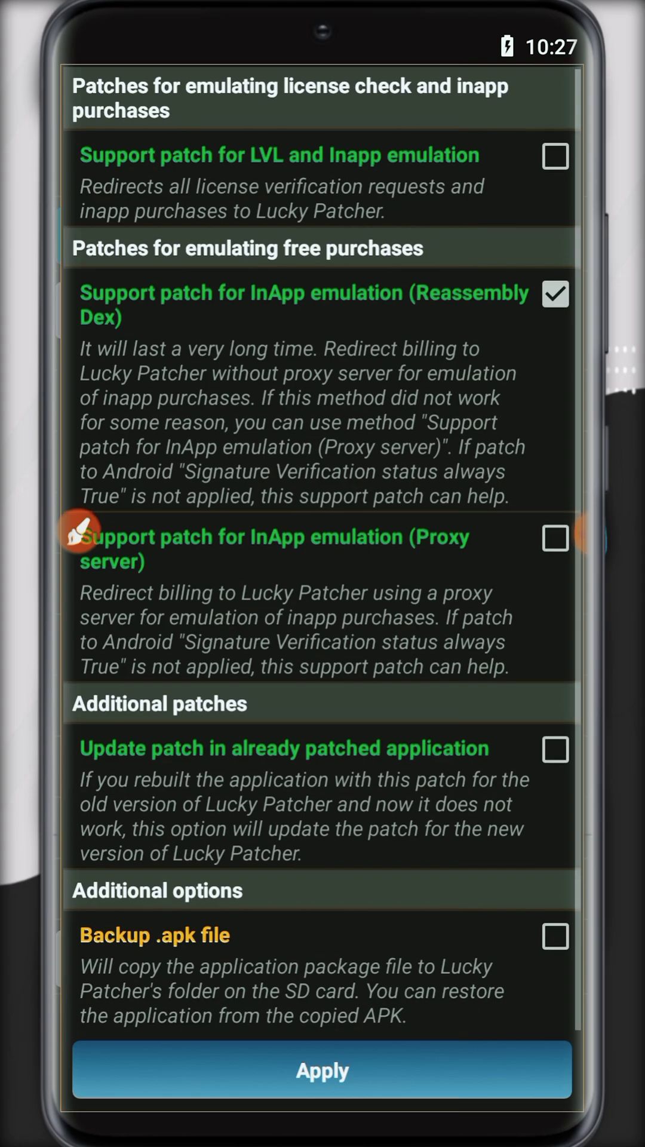
{"action": "left_click", "coordinate": [323, 1071]}
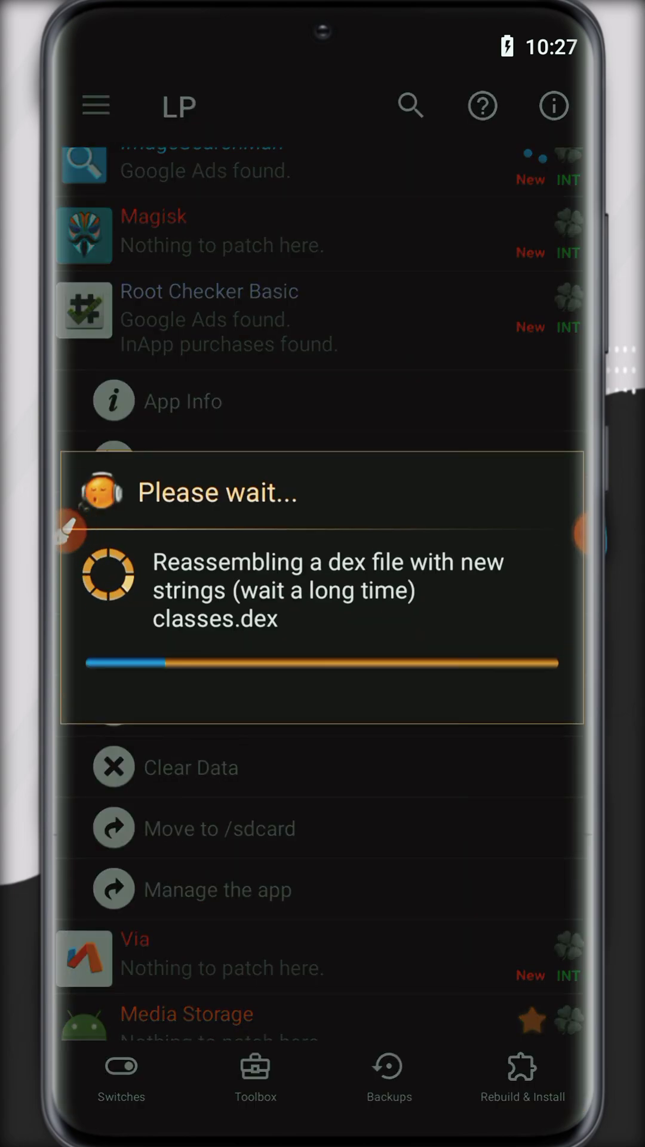
Step: Drag the Game icon from the app drawer onto the home screen, then start Magisk
{"action": "key", "text": "super"}
{"action": "left_click_drag", "start_coordinate": [323, 923], "coordinate": [323, 358]}
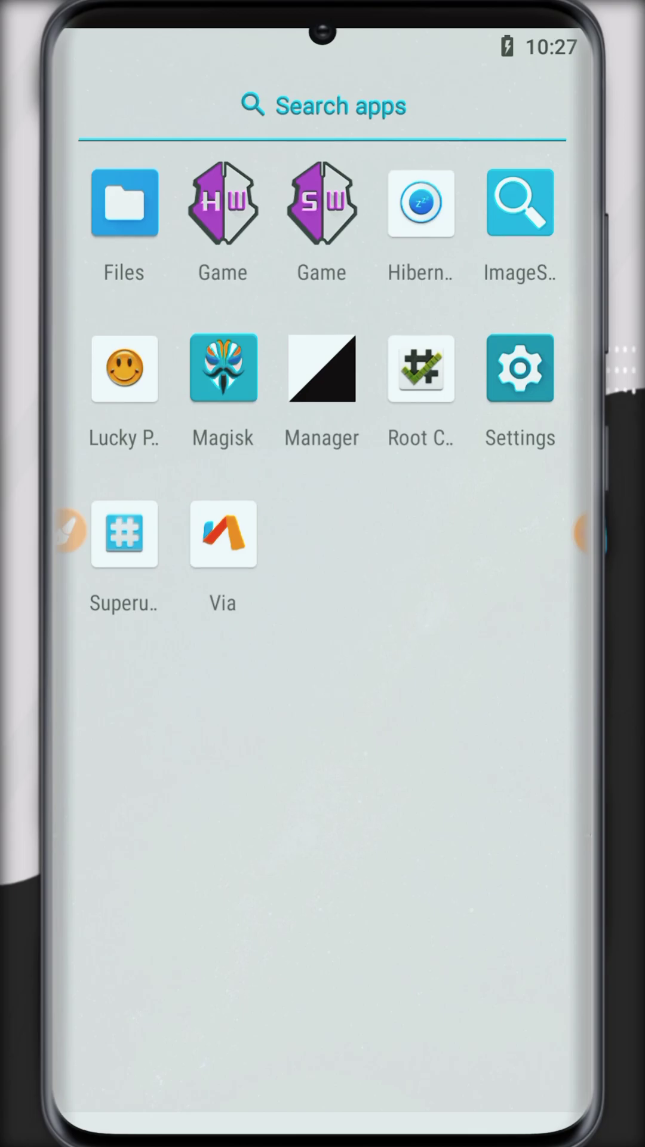
{"action": "left_click_drag", "start_coordinate": [222, 203], "coordinate": [323, 350]}
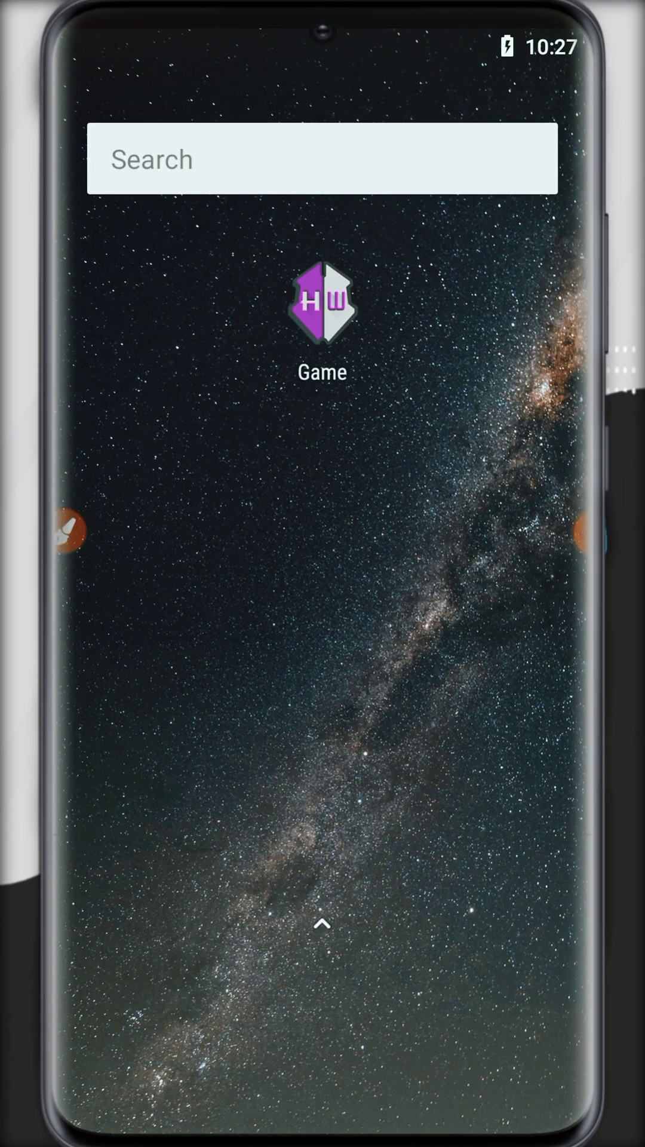
{"action": "left_click_drag", "start_coordinate": [322, 923], "coordinate": [323, 358]}
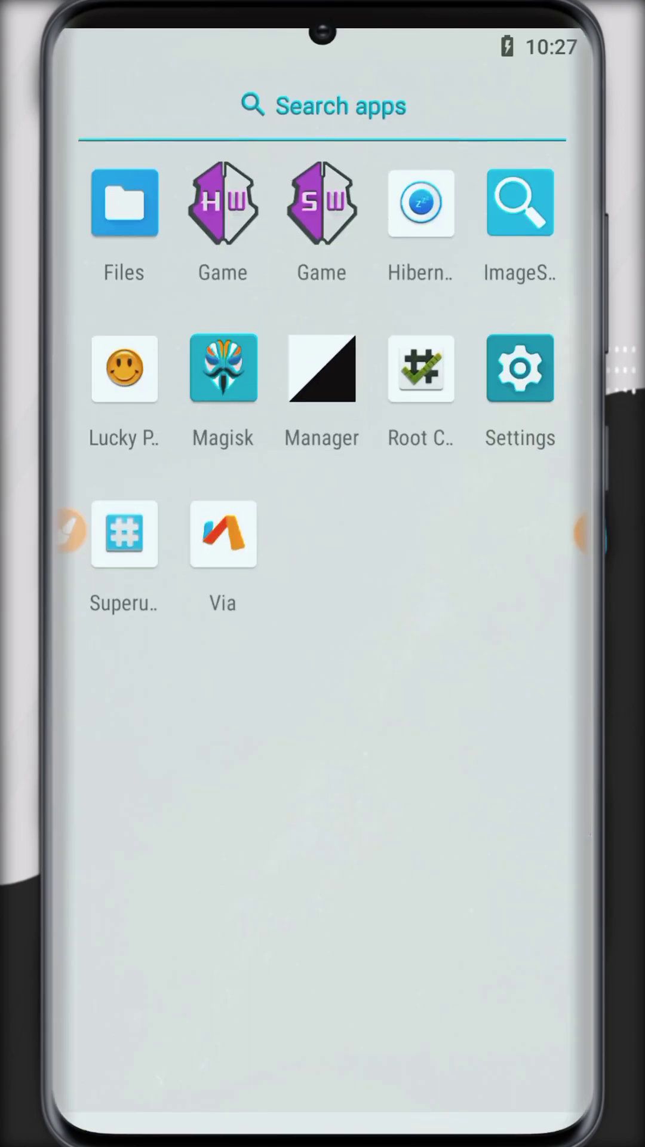
{"action": "left_click", "coordinate": [223, 369]}
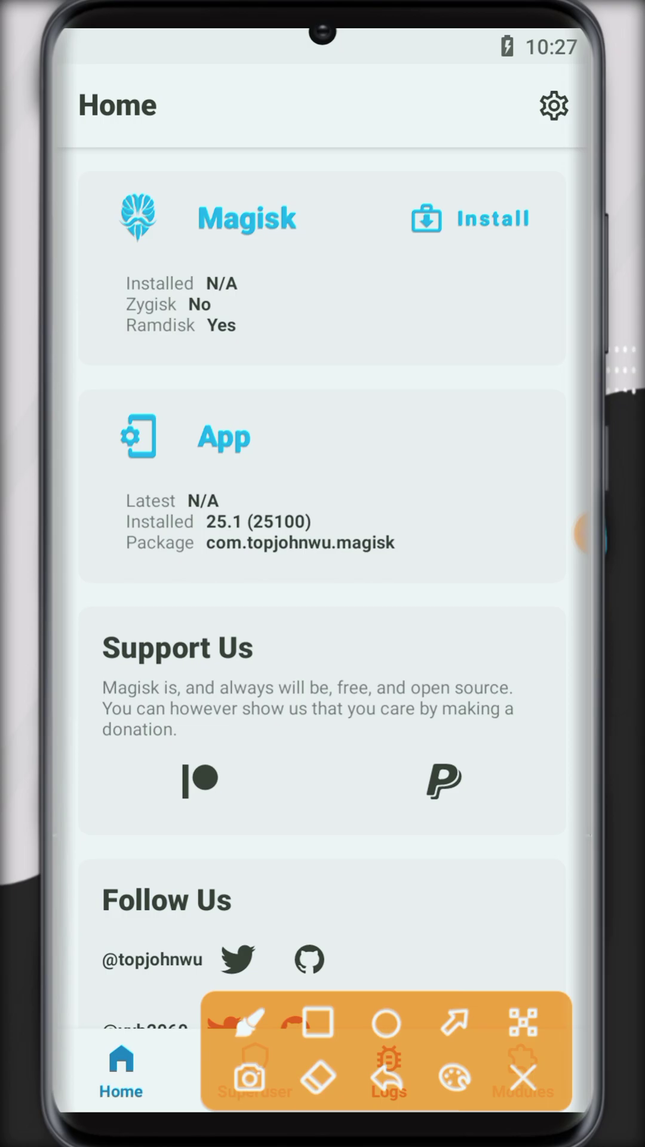
Step: Start the Magisk install from Home and choose Select and Patch a File
{"action": "left_click", "coordinate": [318, 1022]}
{"action": "mouse_move", "coordinate": [83, 271]}
{"action": "left_mouse_down"}
{"action": "mouse_move", "coordinate": [226, 309]}
{"action": "mouse_move", "coordinate": [329, 358]}
{"action": "left_mouse_up"}
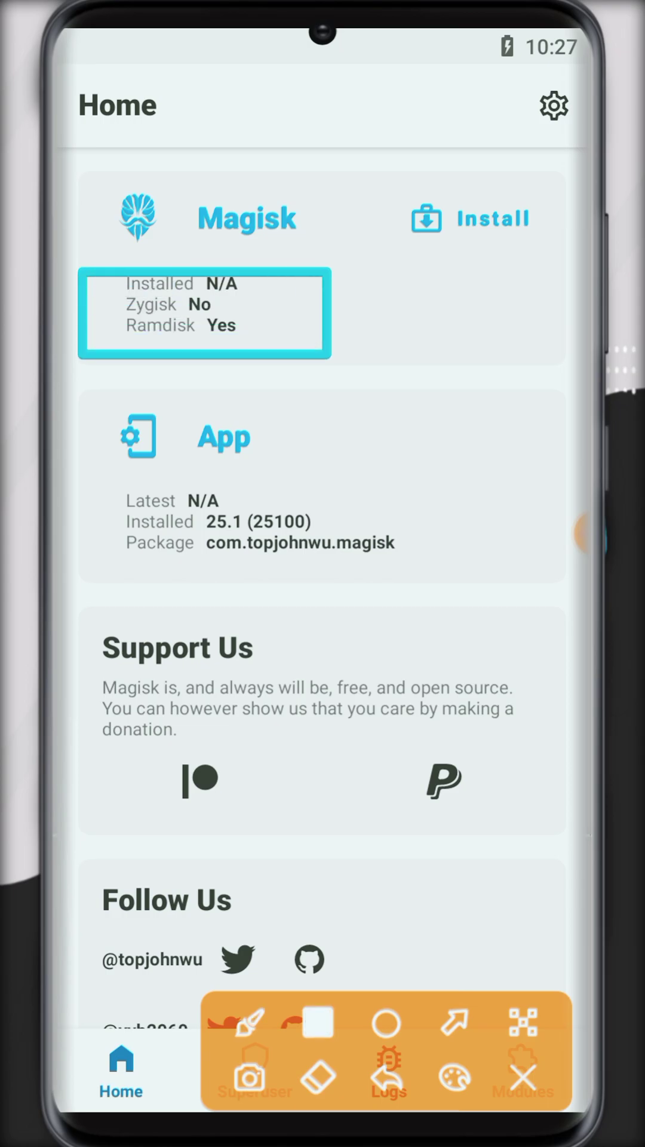
{"action": "left_click", "coordinate": [455, 1021]}
{"action": "left_click_drag", "start_coordinate": [332, 646], "coordinate": [439, 233]}
{"action": "left_click", "coordinate": [523, 1076]}
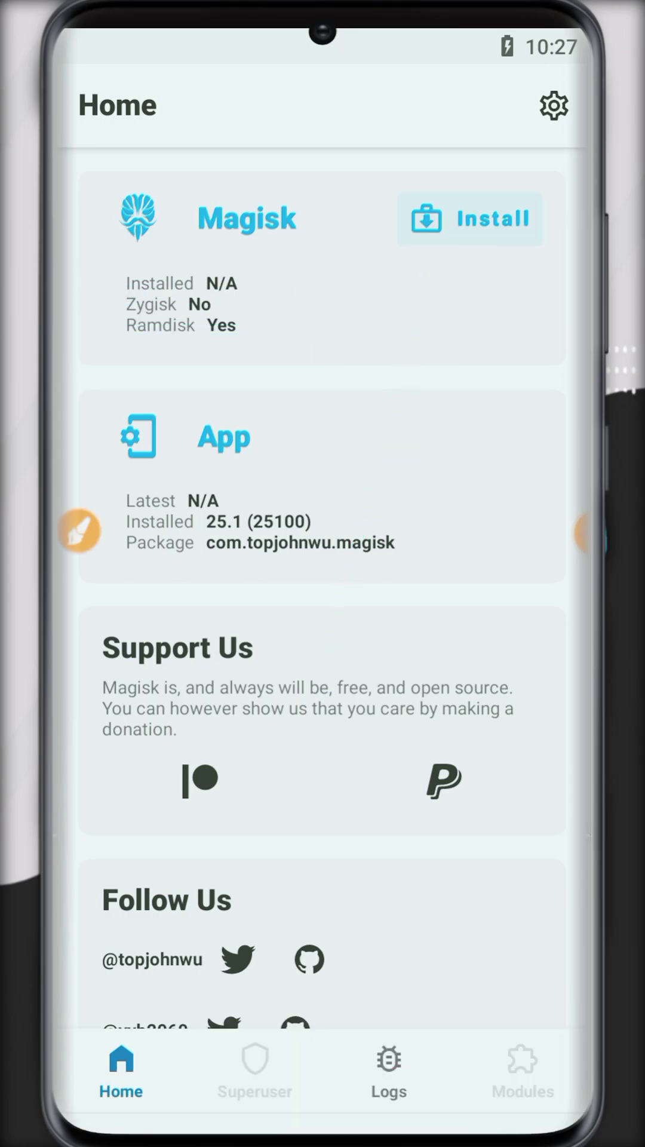
{"action": "left_click", "coordinate": [470, 220]}
{"action": "left_click", "coordinate": [282, 289]}
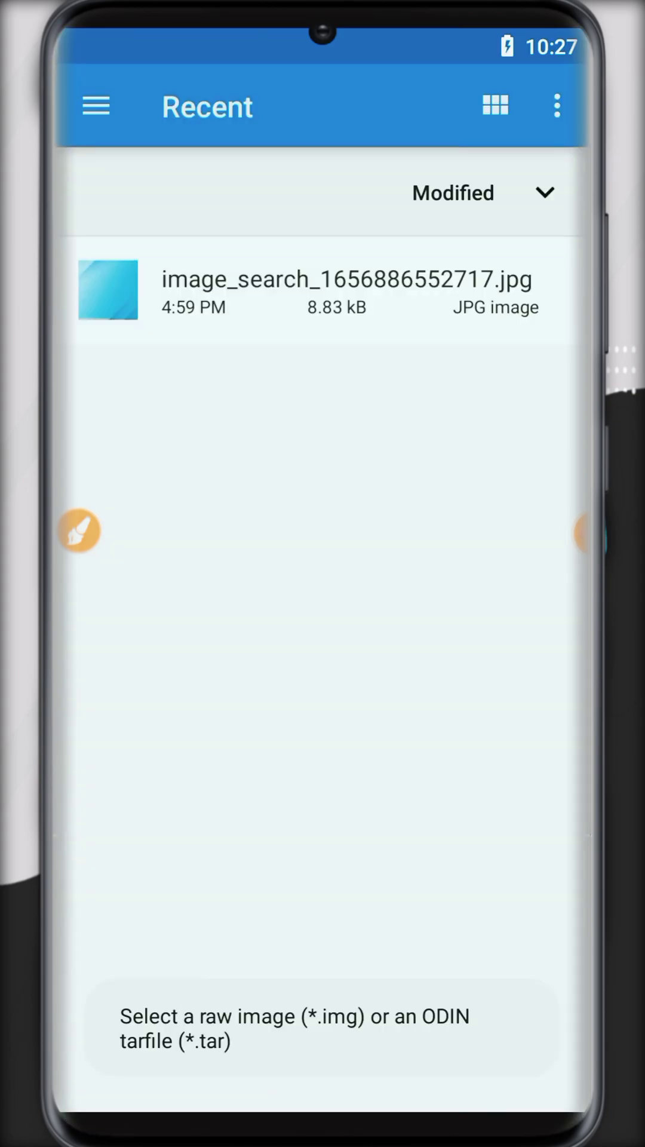
Step: Leave the Magisk file picker and exit Twoyi to the host phone's home screen
{"action": "left_click", "coordinate": [79, 531]}
{"action": "left_click", "coordinate": [320, 1022]}
{"action": "left_click_drag", "start_coordinate": [102, 981], "coordinate": [526, 1067]}
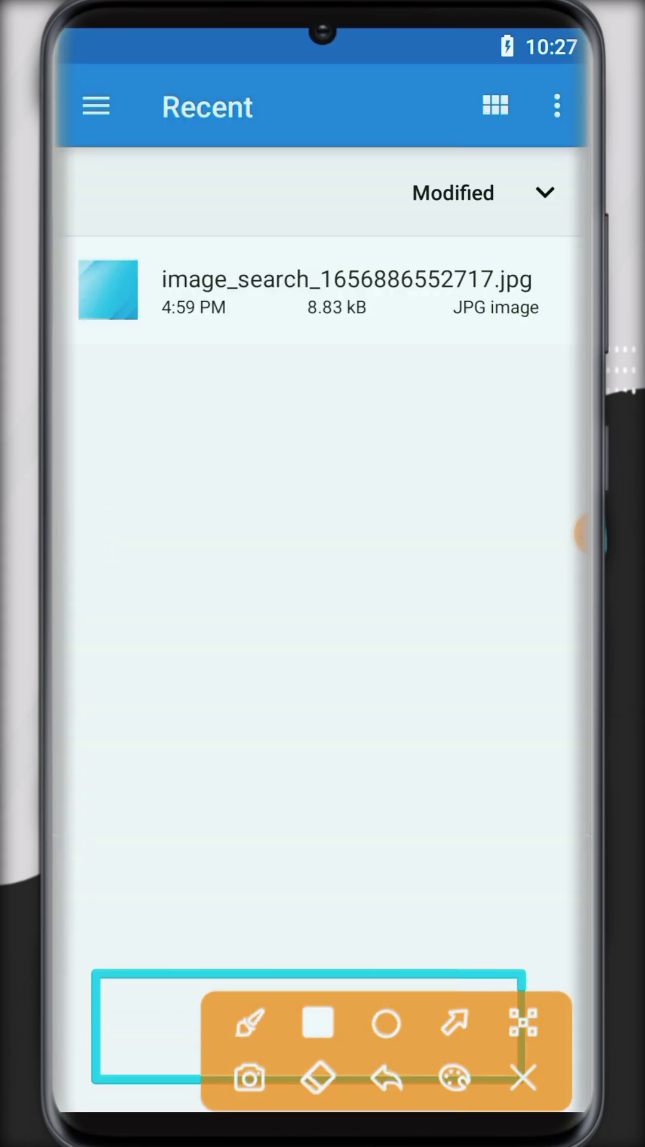
{"action": "left_click", "coordinate": [523, 1075]}
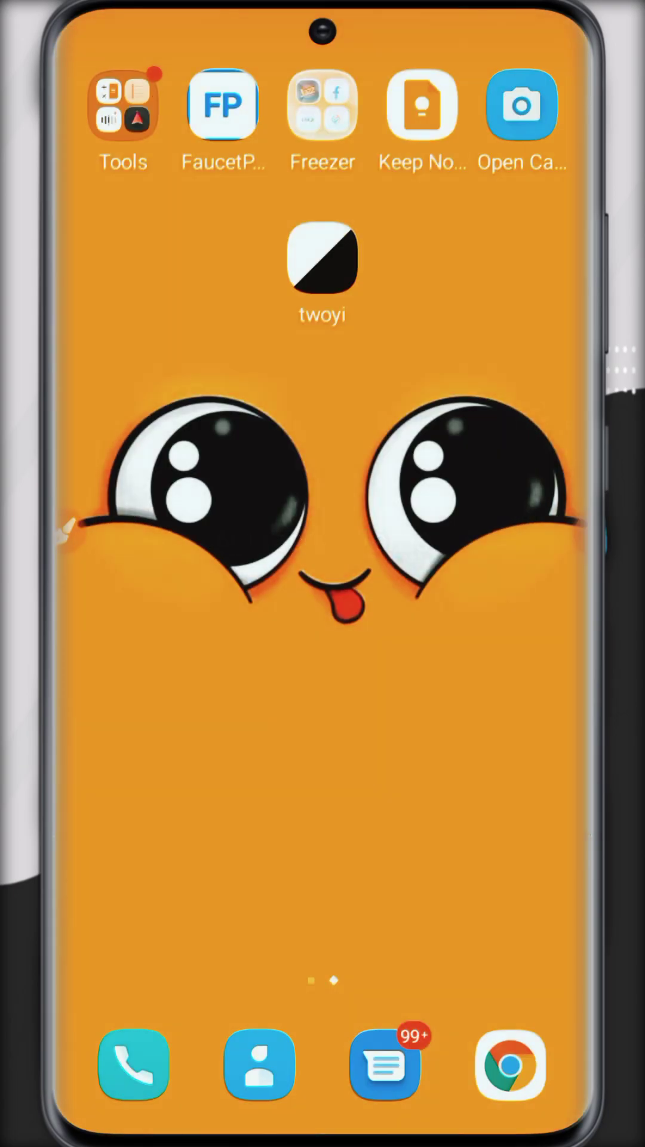
{"action": "left_click", "coordinate": [557, 533]}
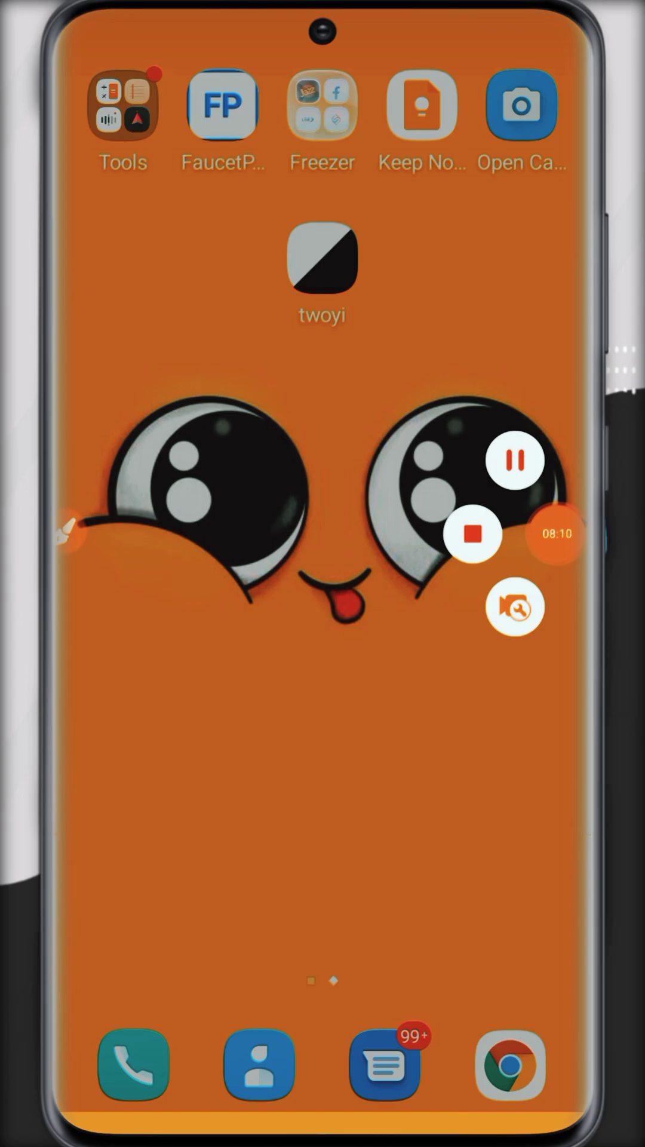